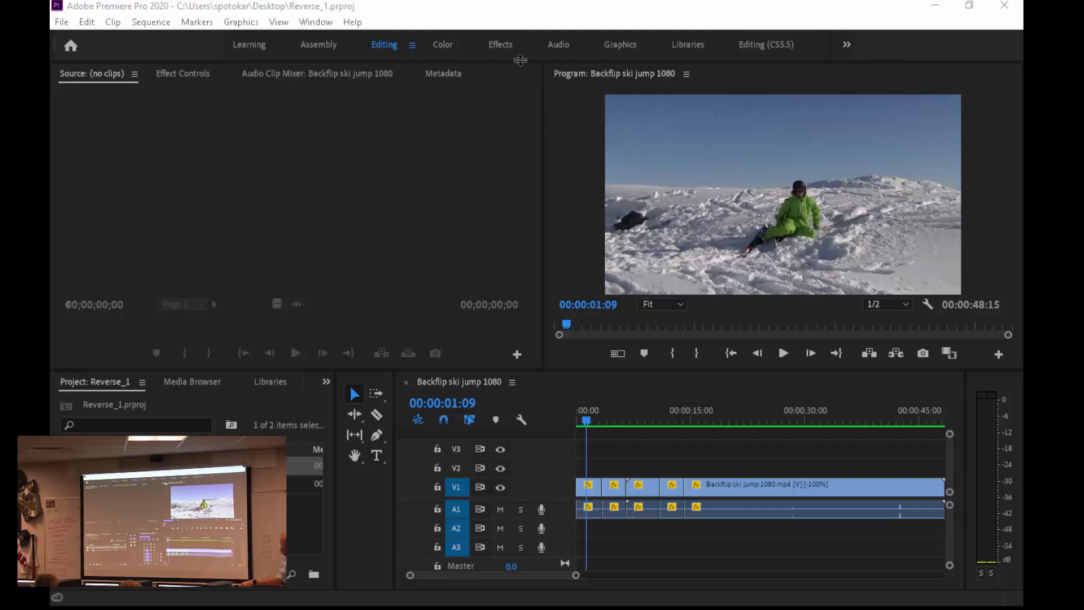
- Switch to the Effects workspace and apply the 3D Motion Cube Spin video transition at the first cut on V1
click(501, 44)
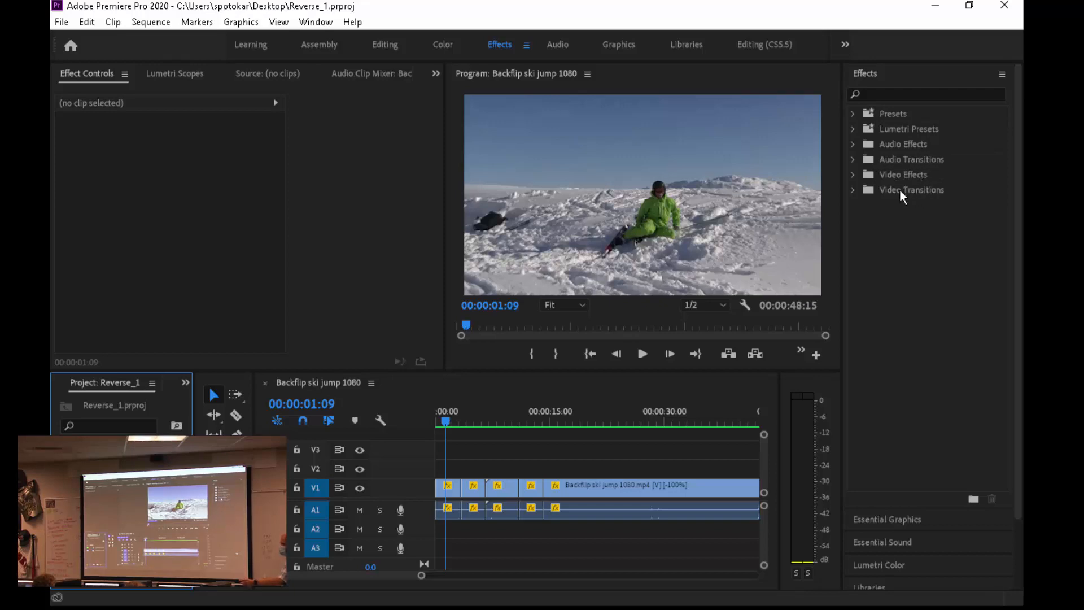
click(854, 189)
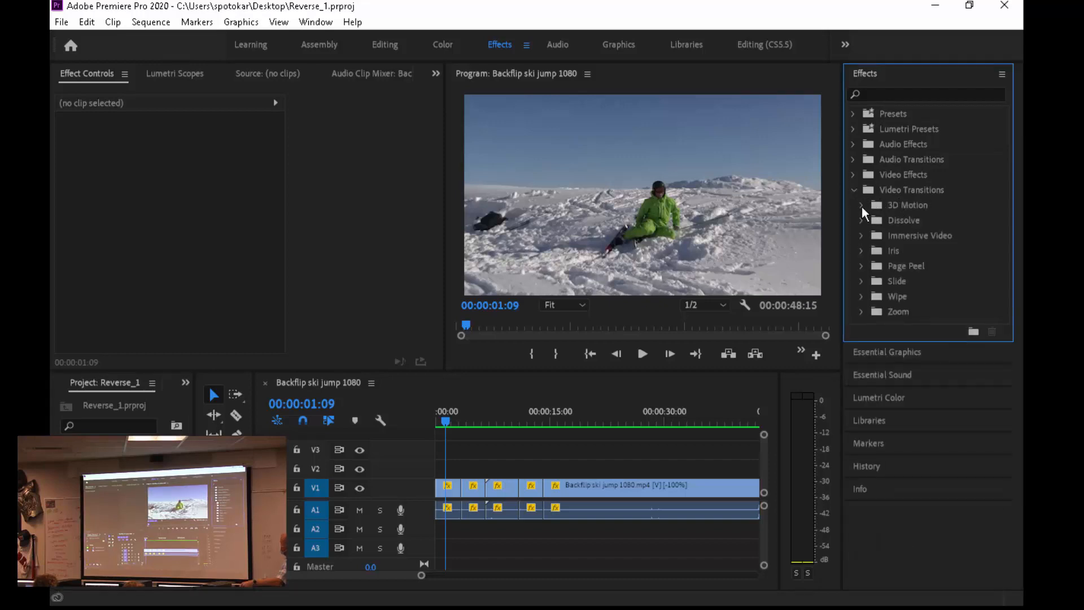
click(861, 205)
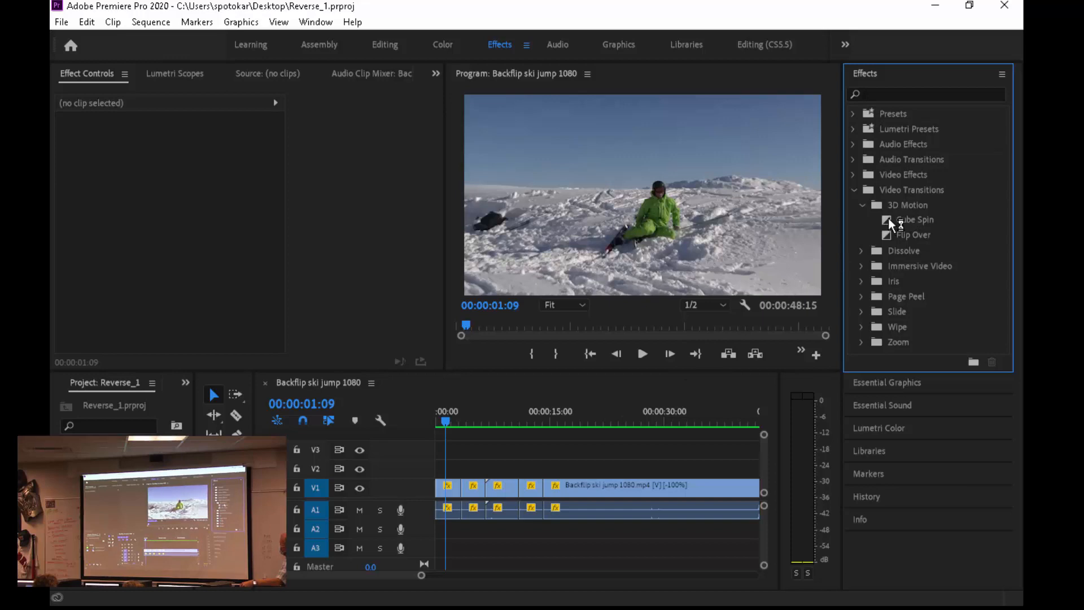
drag(888, 217, 471, 495)
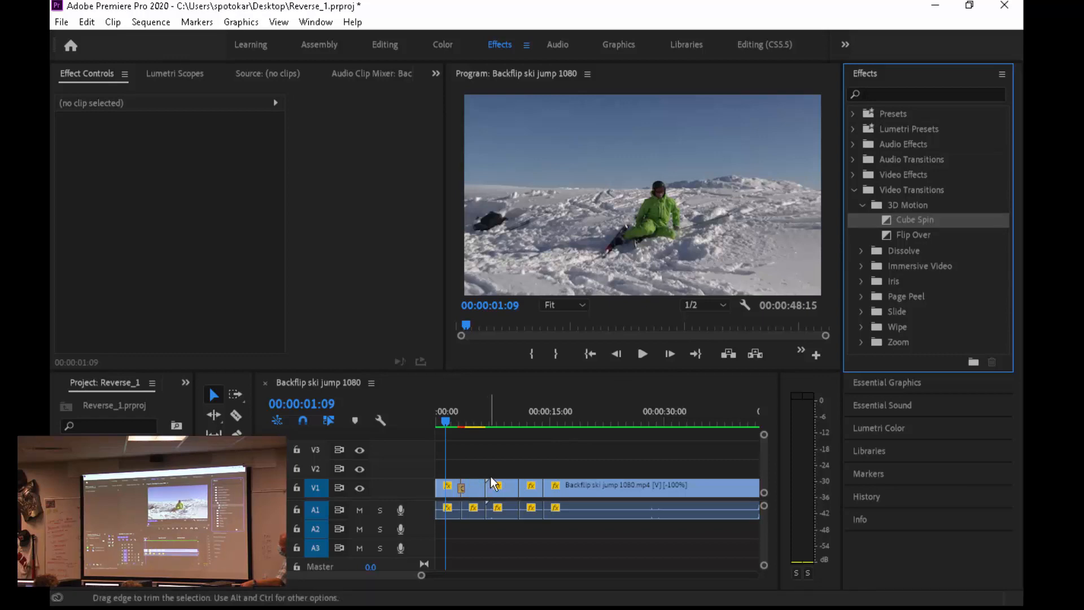
- Preview the Cube Spin transition by playing and scrubbing across the first cut
click(448, 421)
key(space)
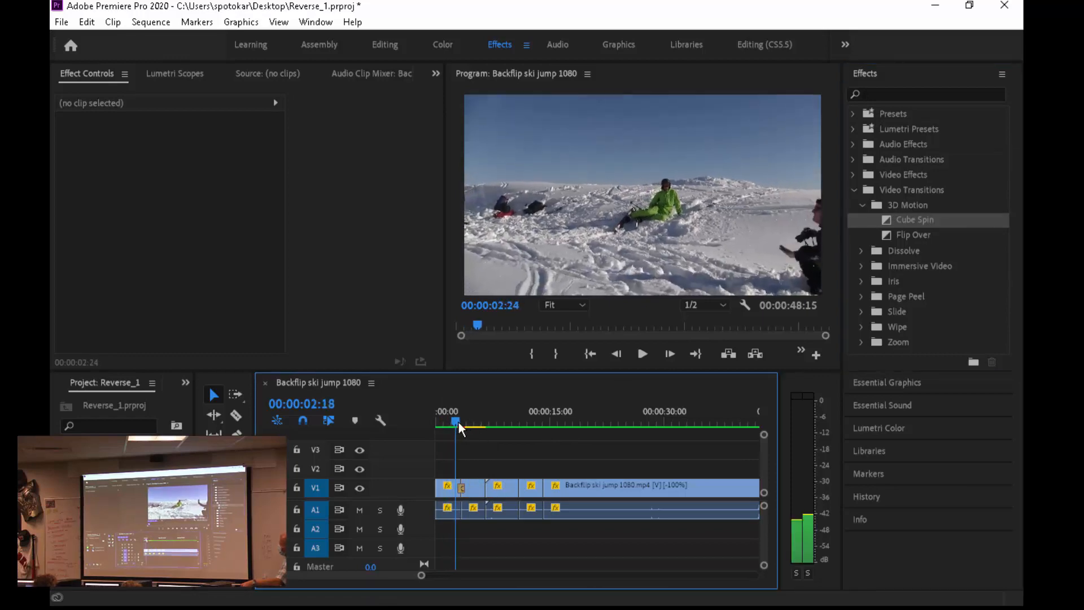
drag(458, 422, 466, 429)
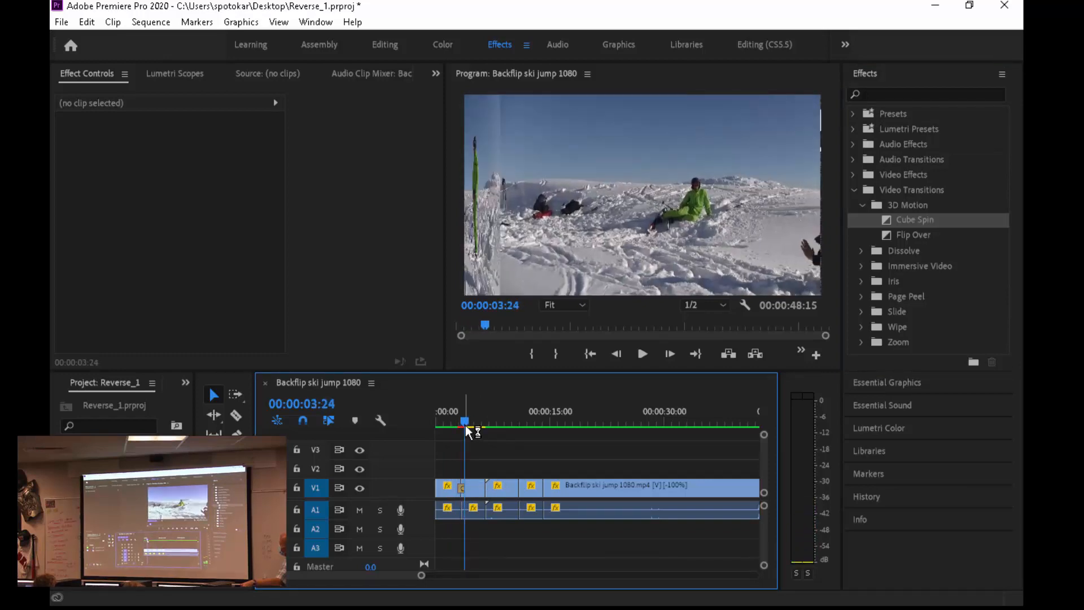
key(=)
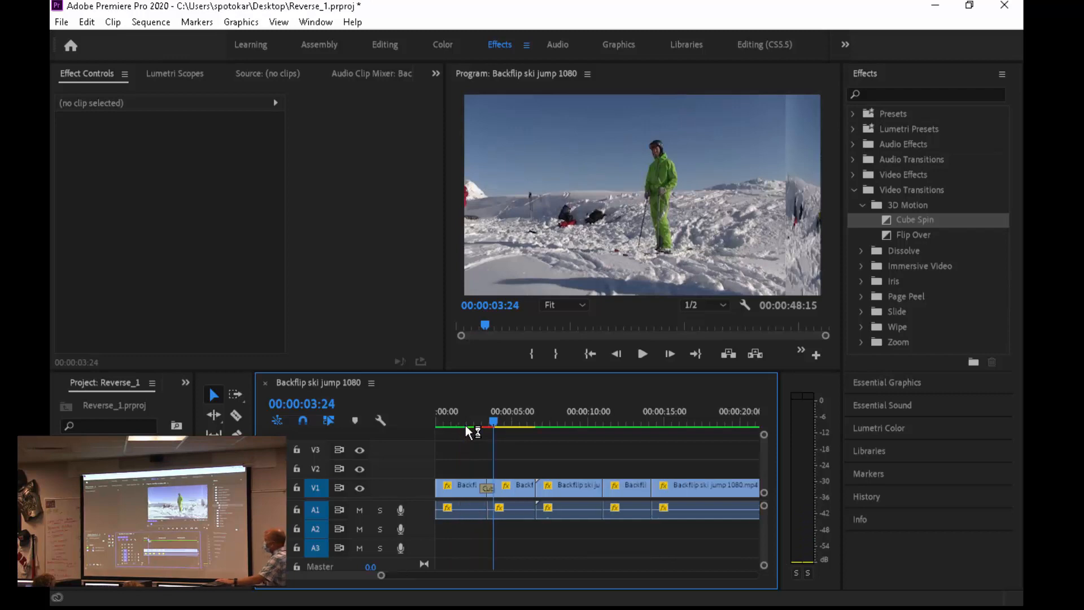
key(=)
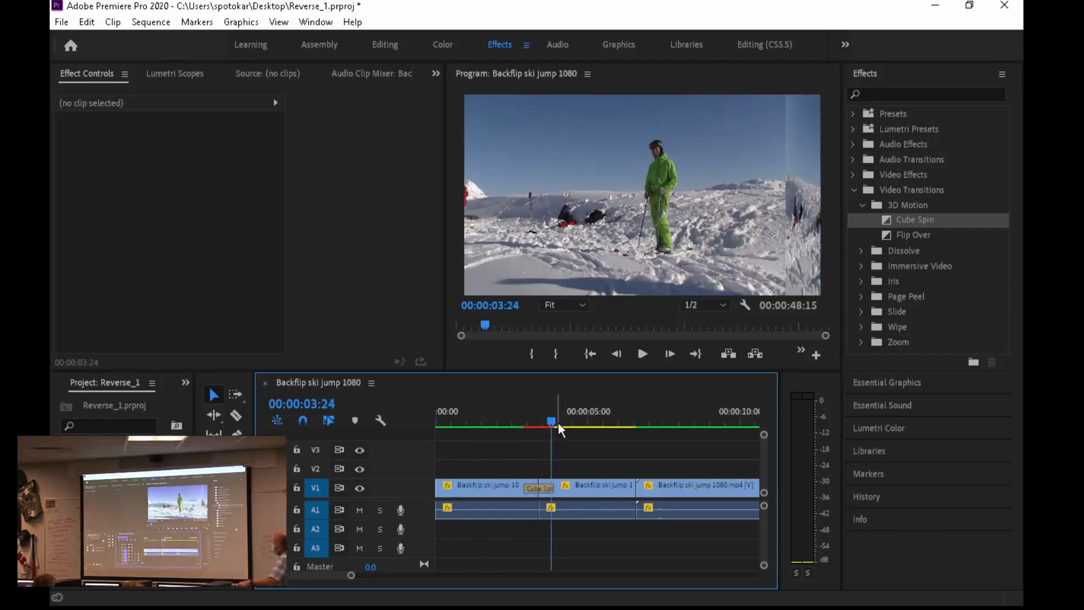
mouse_move(554, 422)
mouse_down()
mouse_move(537, 418)
mouse_move(560, 427)
mouse_up()
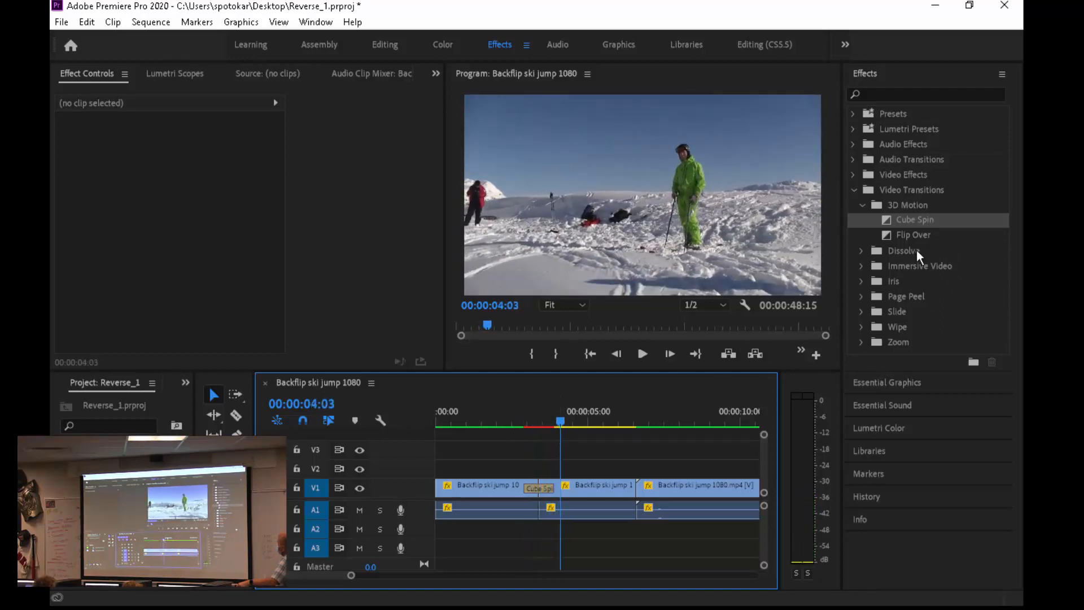
- Replace Cube Spin at the first V1 cut with Flip Over and then with Dip to Black, scrubbing through each transition
drag(898, 233, 541, 487)
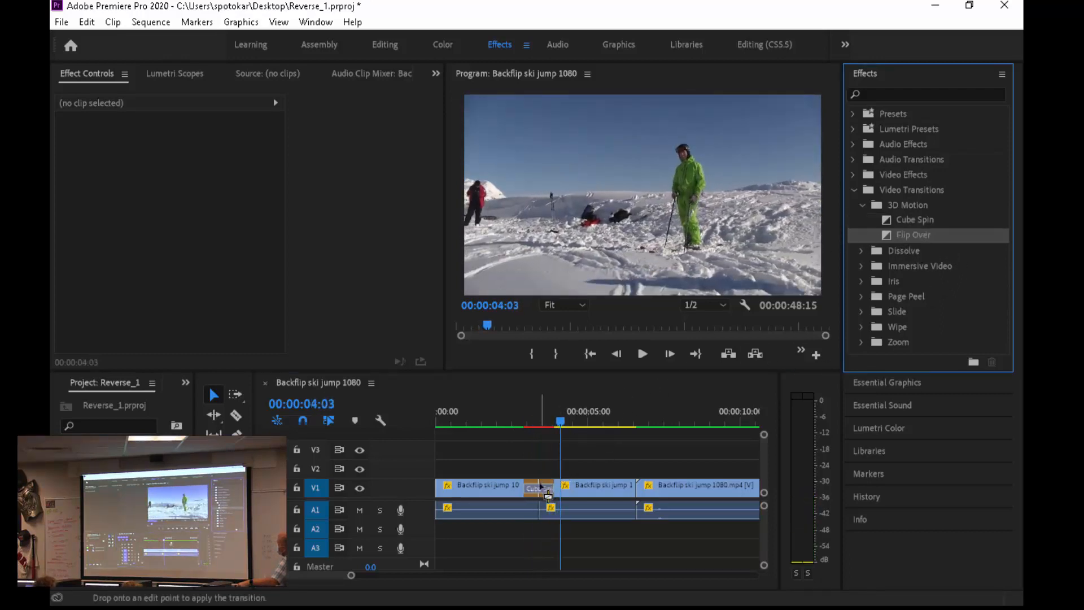
drag(556, 424, 534, 421)
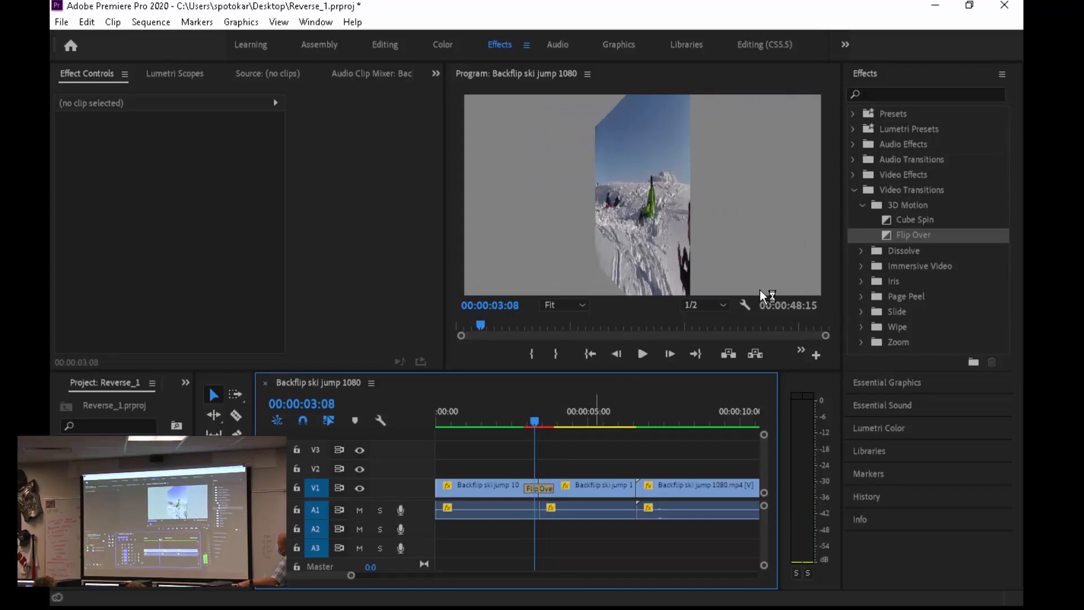
click(855, 249)
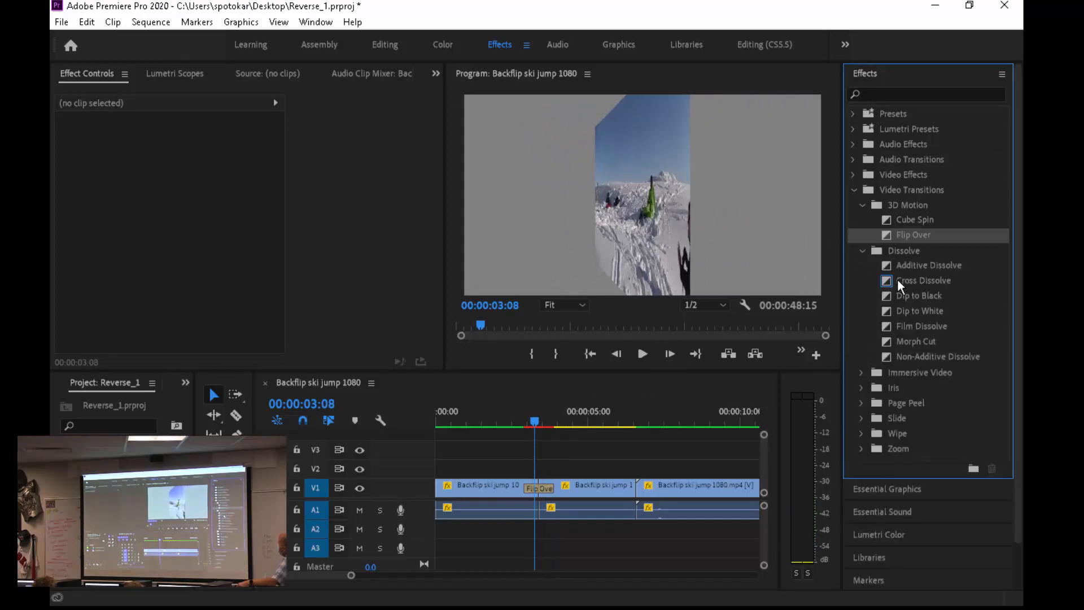
click(911, 297)
drag(911, 293, 539, 487)
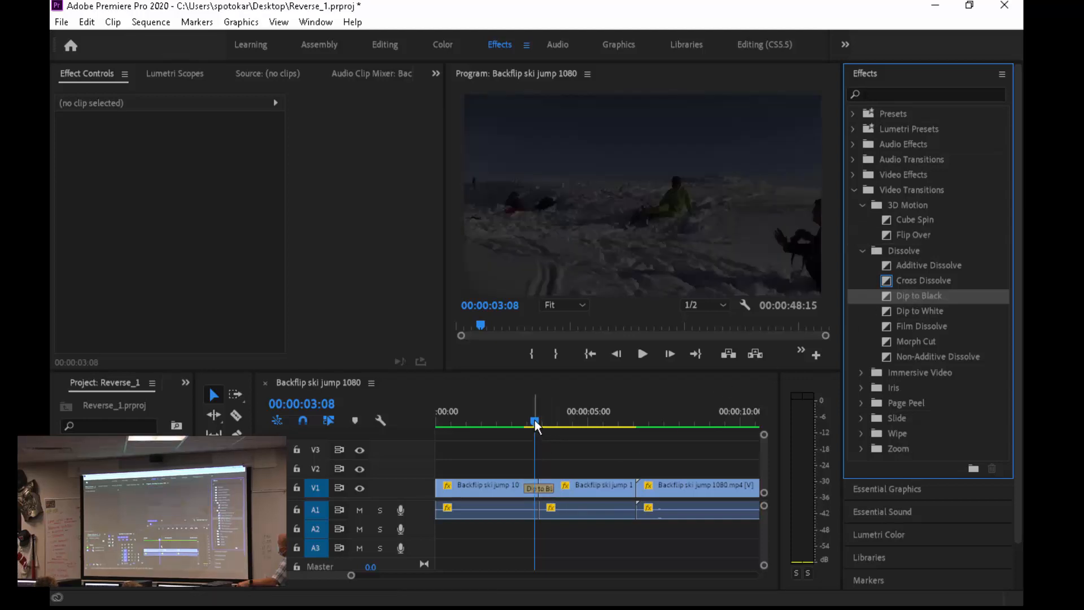
mouse_move(534, 421)
mouse_down()
mouse_move(511, 421)
mouse_move(561, 430)
mouse_move(540, 428)
mouse_up()
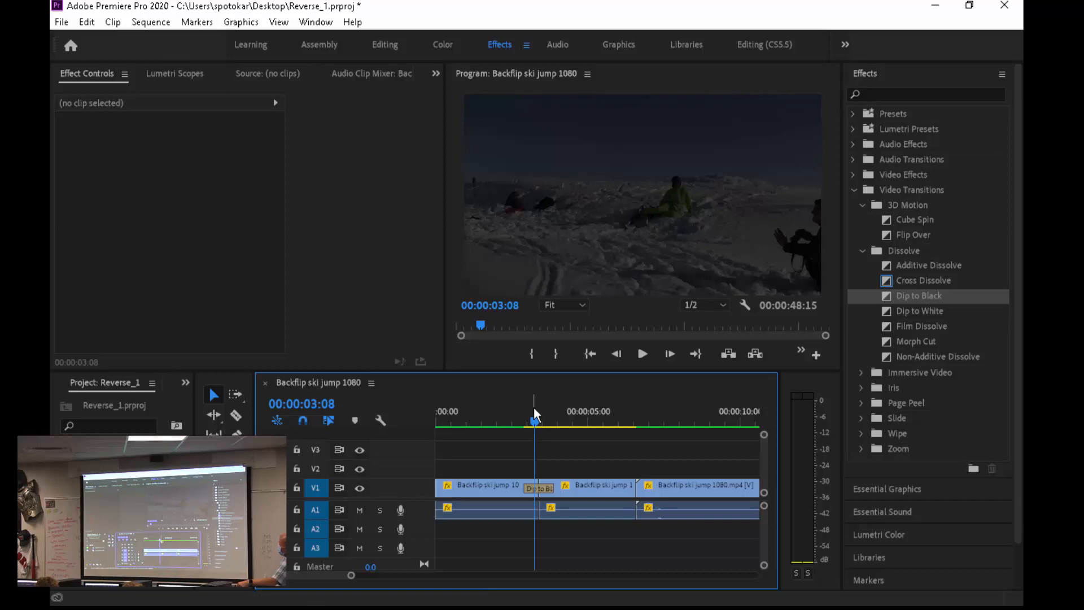
drag(534, 420, 600, 449)
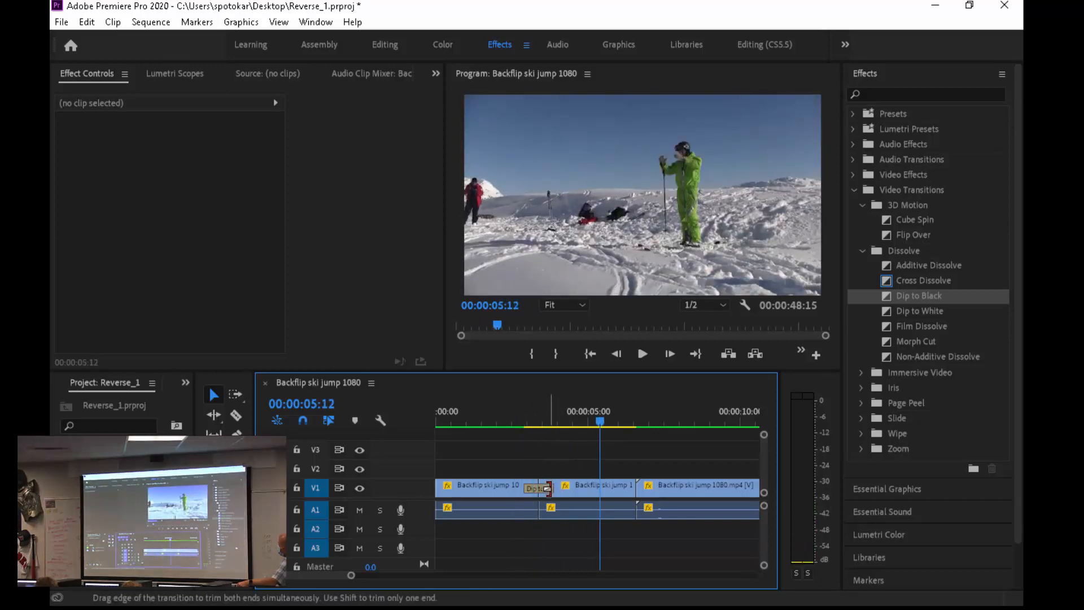
- Lengthen the Dip to Black transition to a duration of 00:00:03:04 and scrub through it
drag(548, 489, 586, 492)
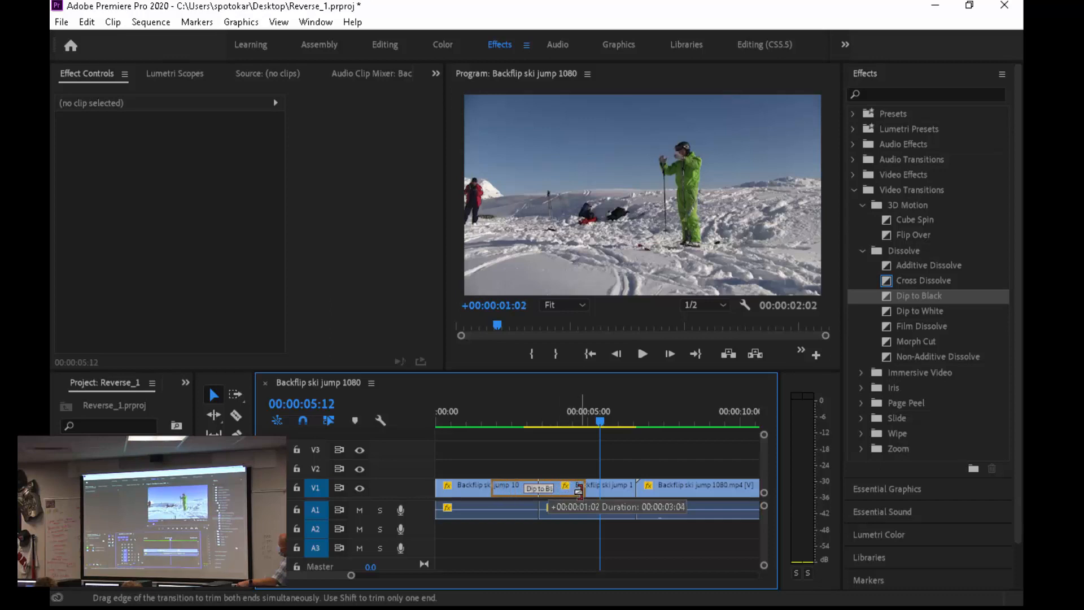
click(586, 421)
drag(487, 435, 605, 460)
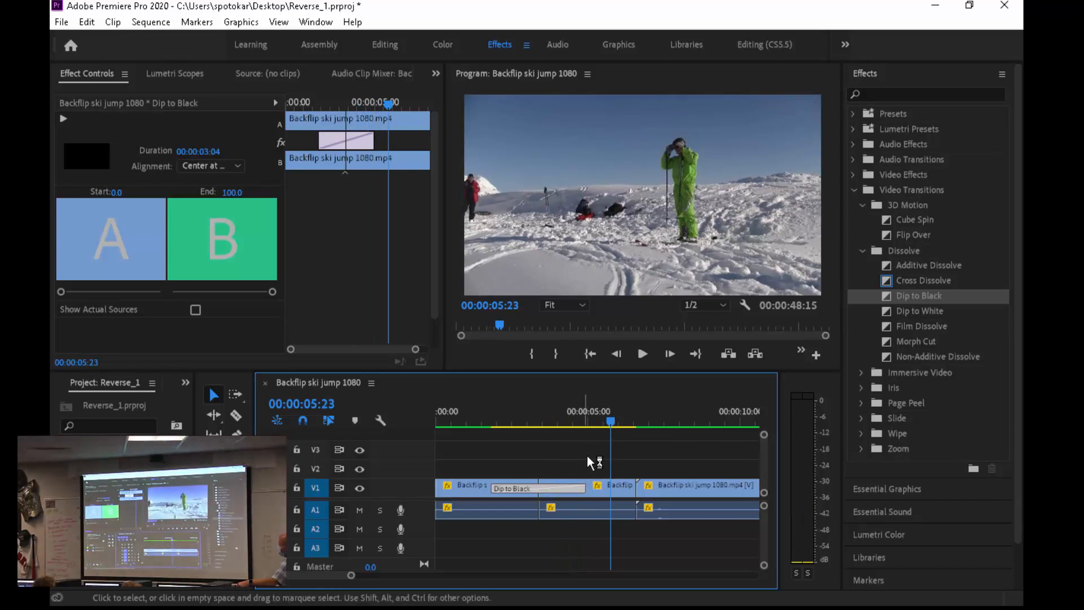
drag(607, 422, 537, 432)
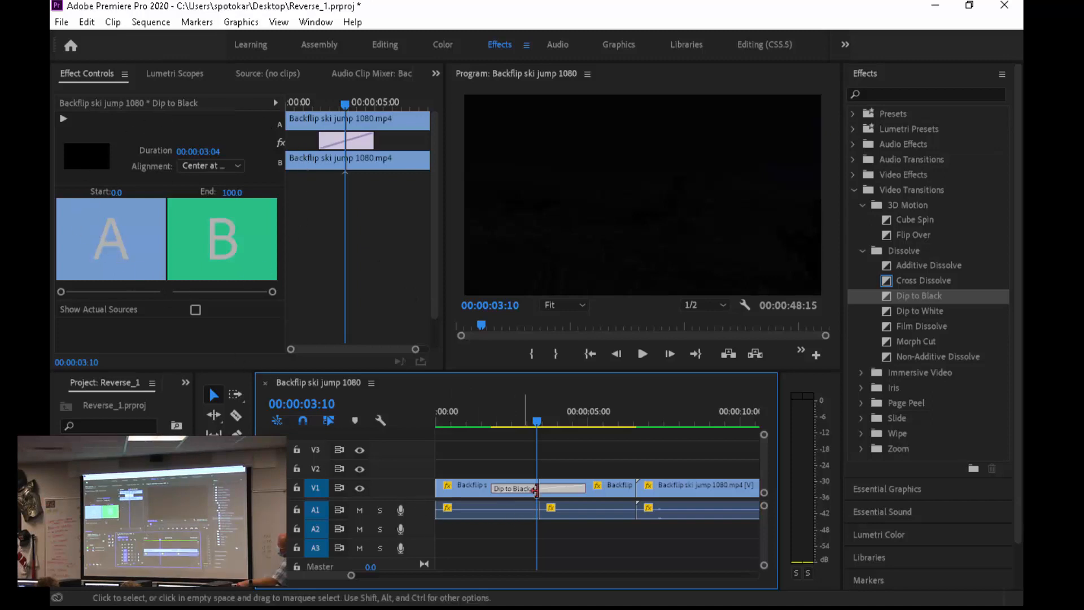
- Replace Dip to Black with Flip Over at the first V1 cut and enable Reverse for the transition
drag(916, 235, 550, 486)
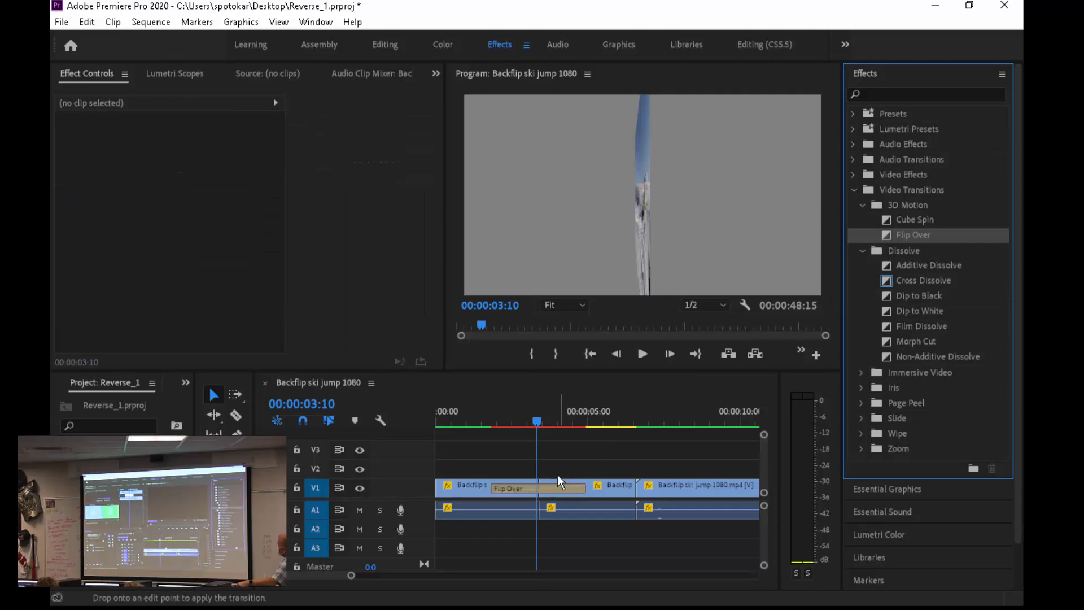
click(516, 485)
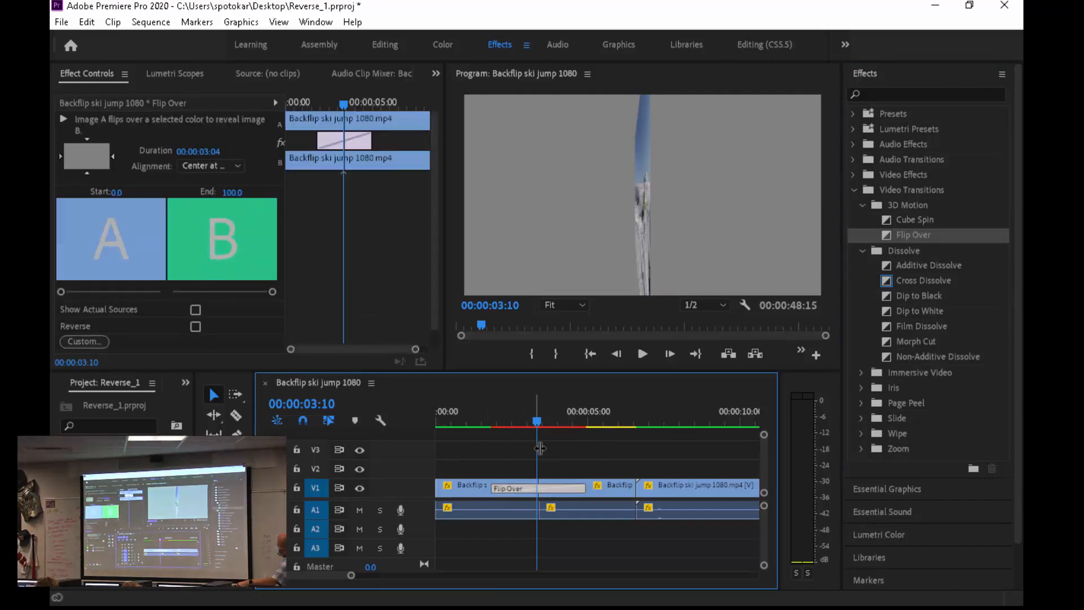
drag(493, 425, 463, 439)
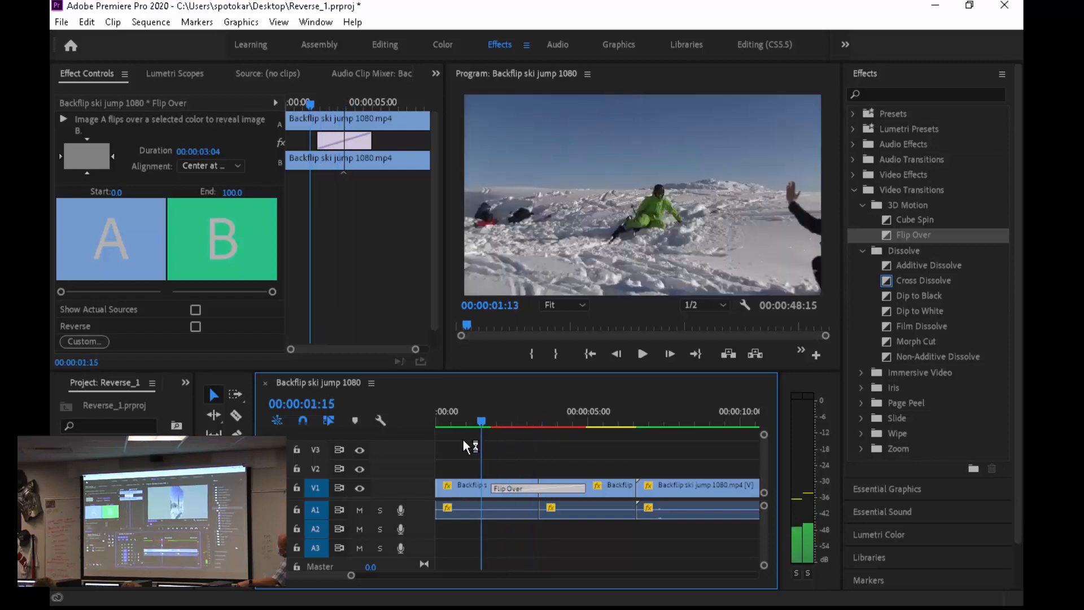
click(199, 321)
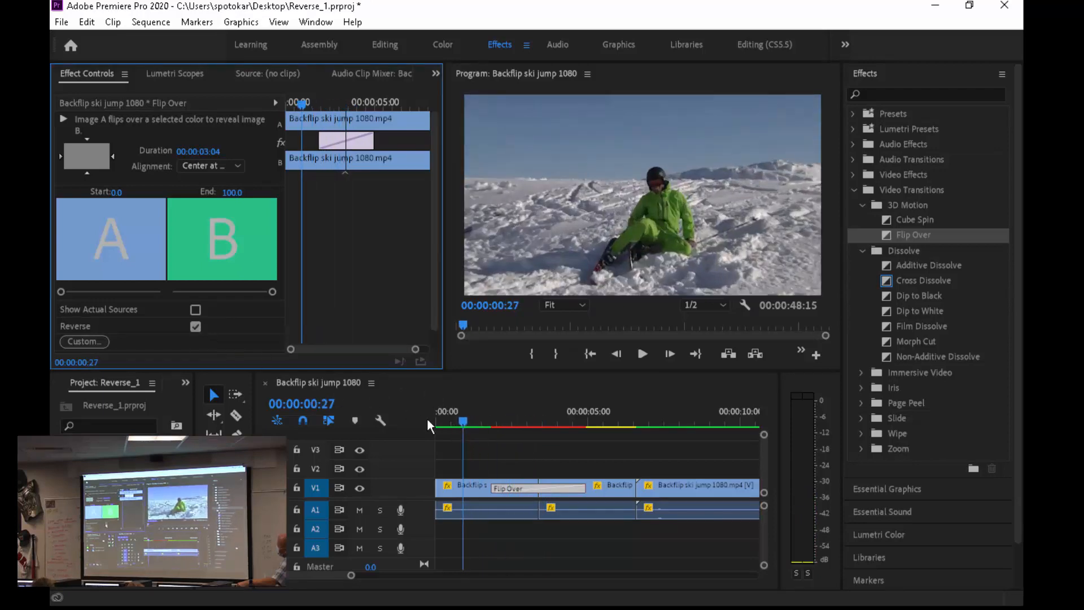
mouse_move(461, 421)
mouse_down()
mouse_move(561, 449)
mouse_move(467, 432)
mouse_up()
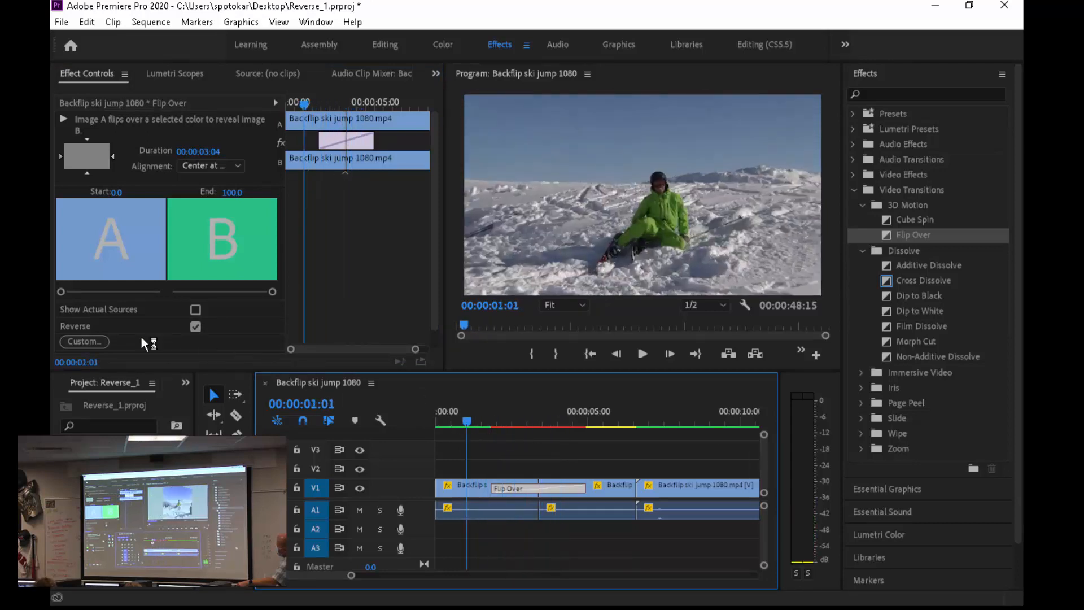
- Set the Flip Over transition's custom fill color to red and scrub to its middle to preview it
click(80, 342)
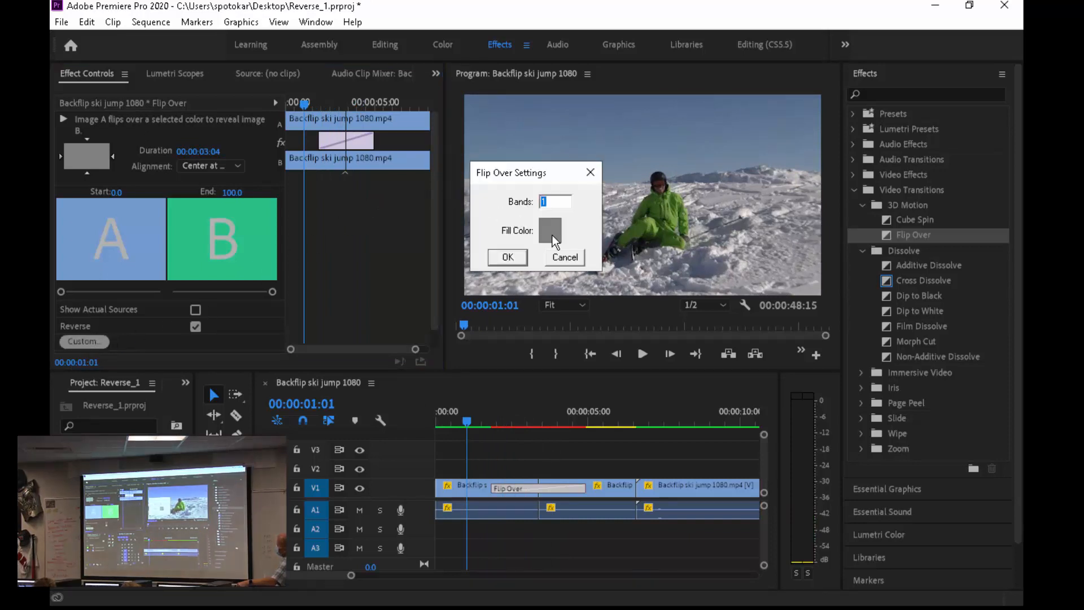
click(552, 235)
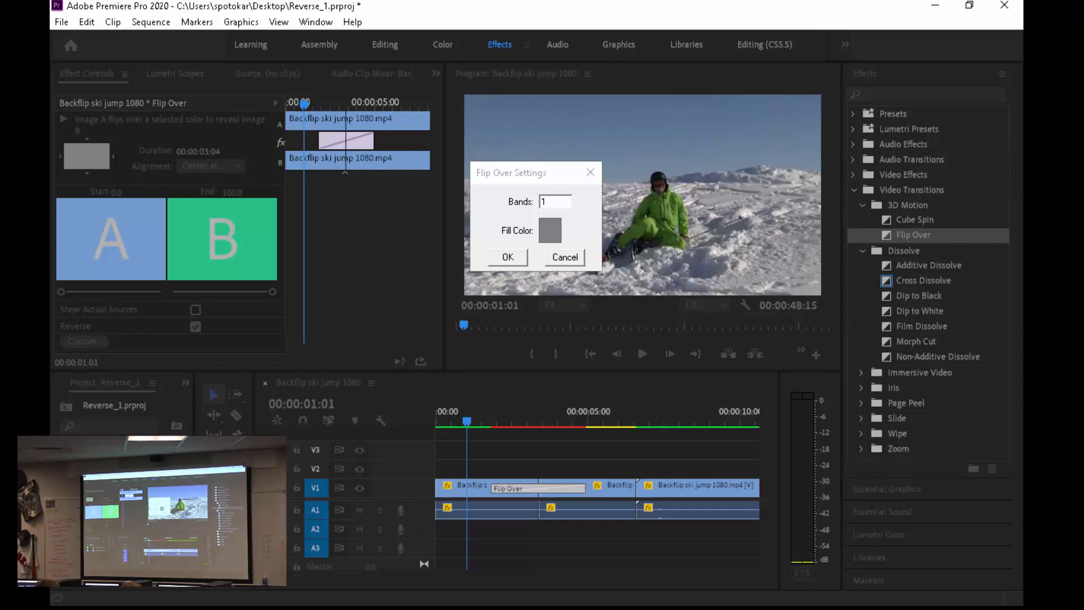
drag(50, 232, 645, 132)
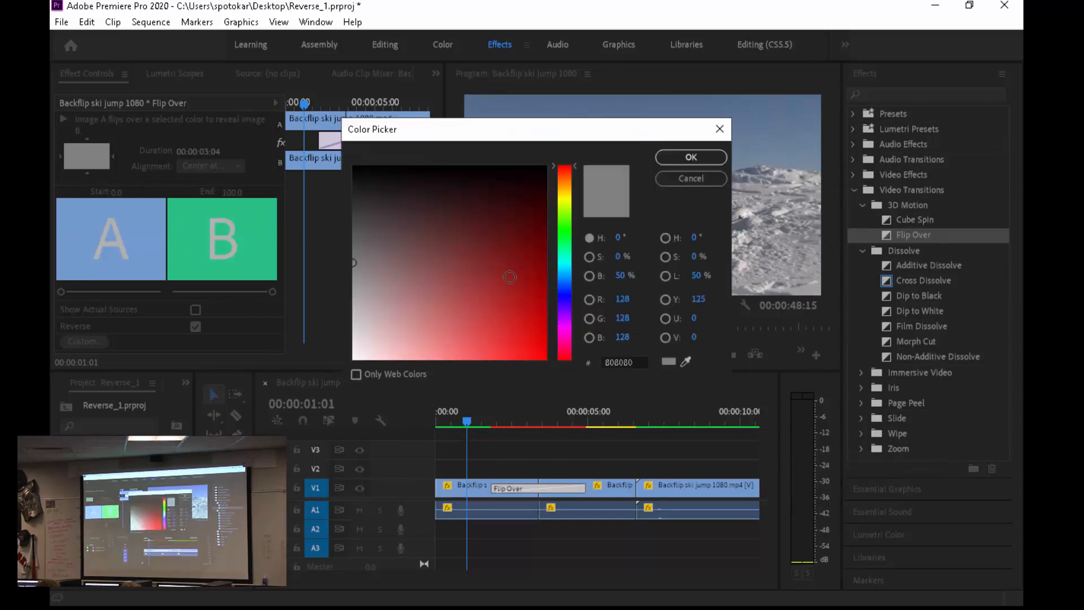
click(546, 358)
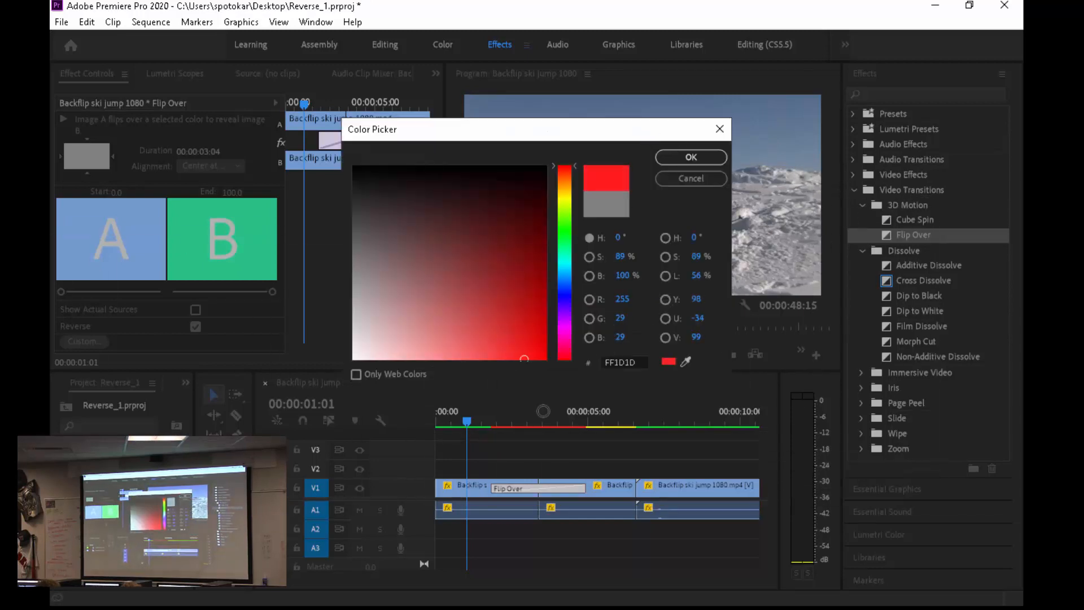
click(709, 154)
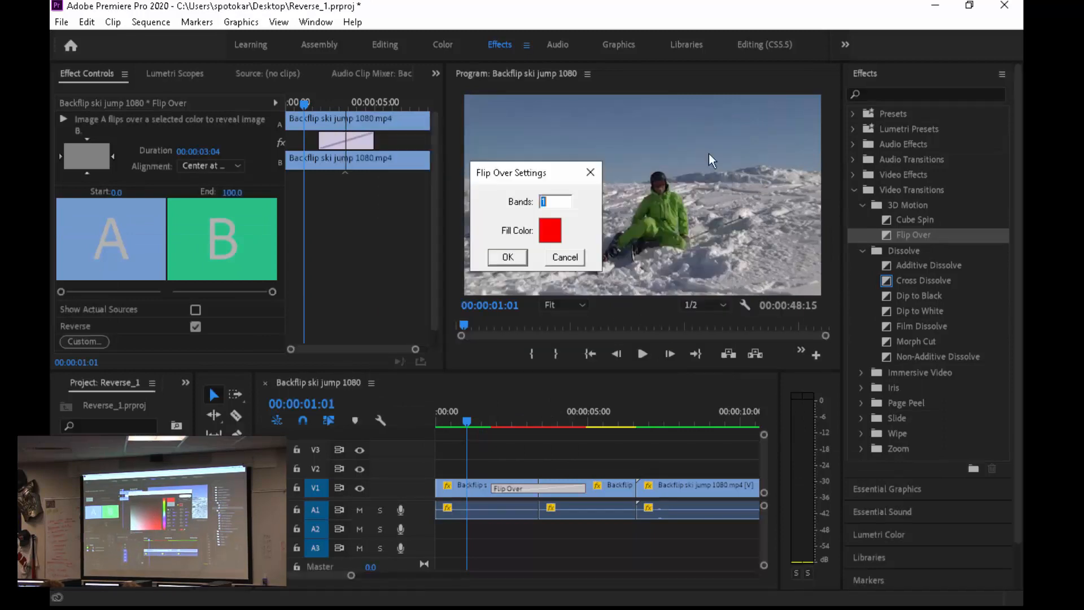
click(506, 258)
drag(469, 427, 537, 435)
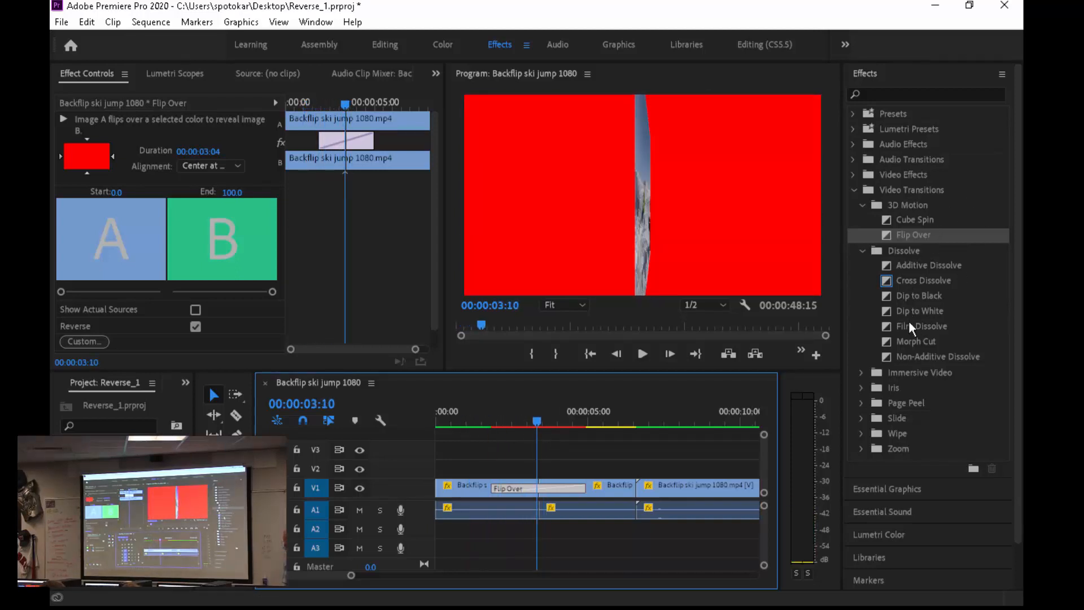
- Replace Flip Over at the first V1 cut with Morph Cut, then with Iris Cross, and scrub to preview Iris Cross
click(909, 339)
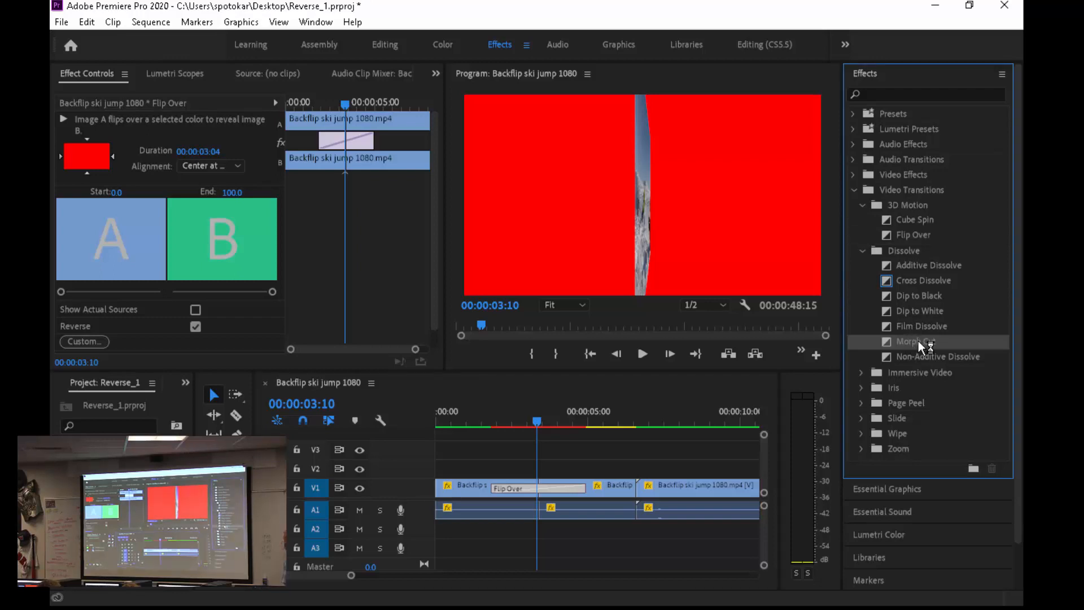
drag(917, 343, 549, 486)
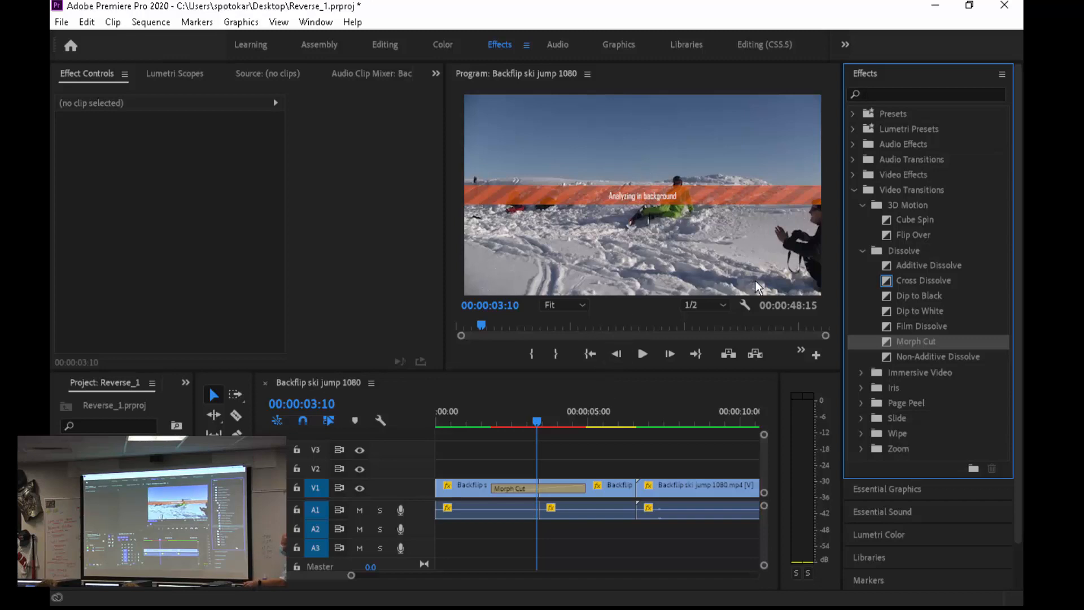
click(861, 388)
drag(914, 419, 537, 505)
mouse_move(534, 421)
mouse_down()
mouse_move(465, 414)
mouse_move(542, 423)
mouse_up()
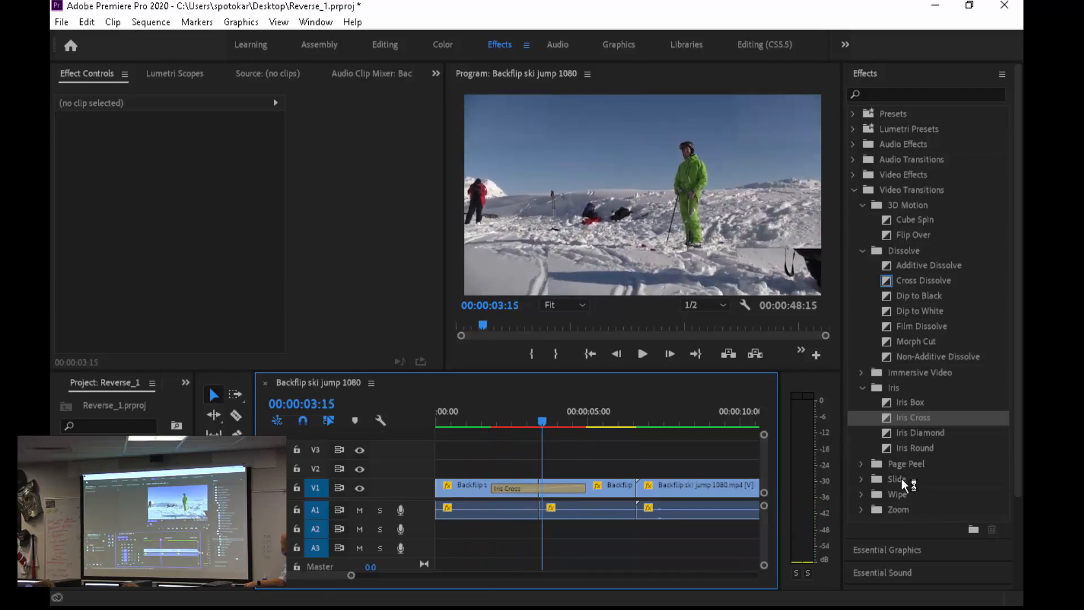
- Move the playhead to about 00:00:28:12, within the long last clip of the sequence
scroll(940, 486, down, 3)
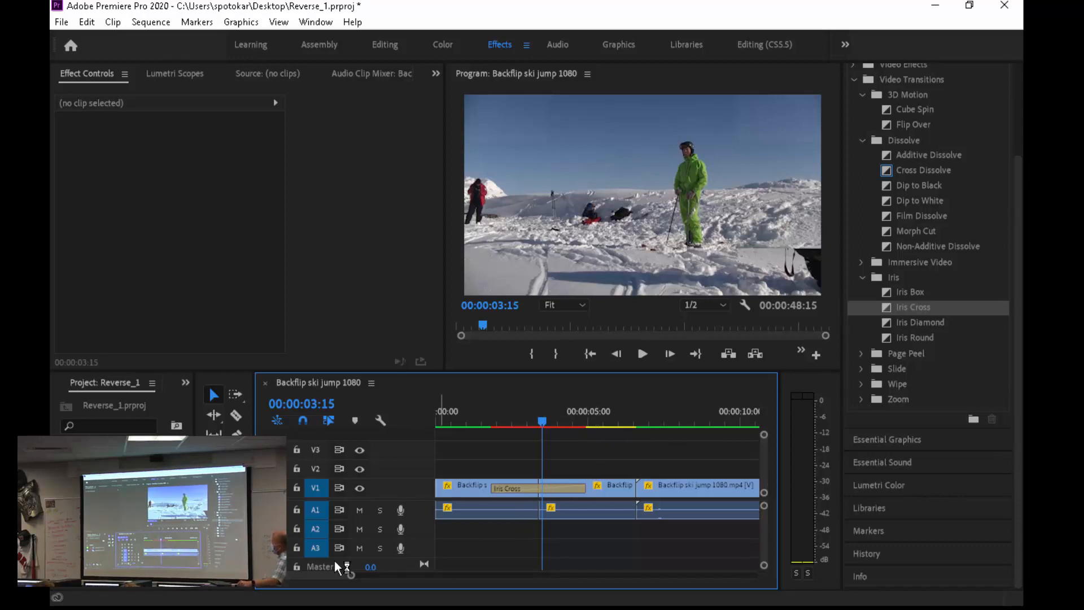
drag(300, 575, 318, 571)
key(minus)
key(minus)
key(minus)
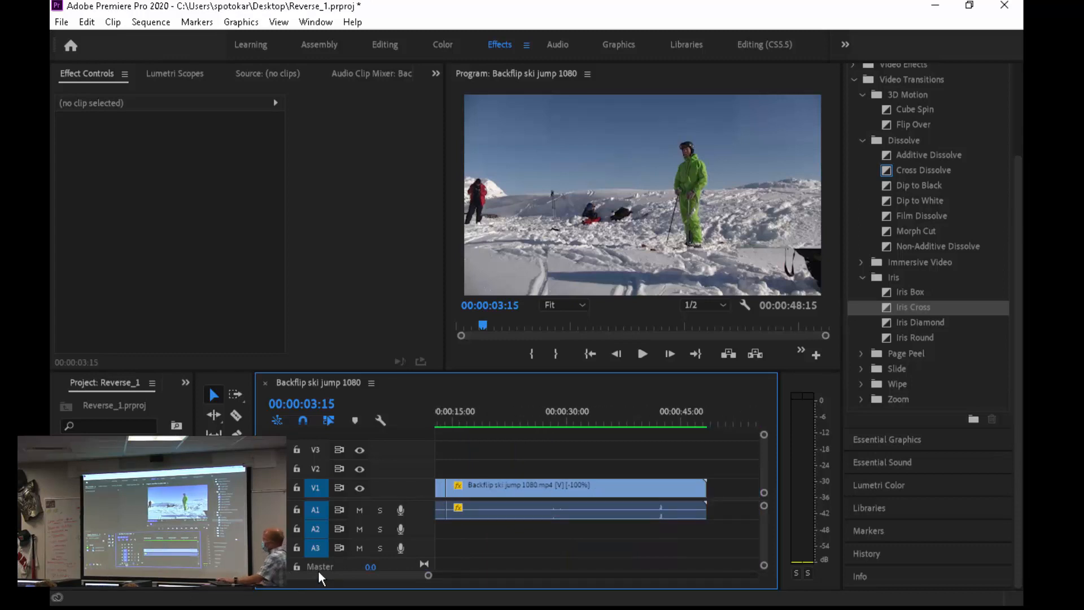
click(546, 412)
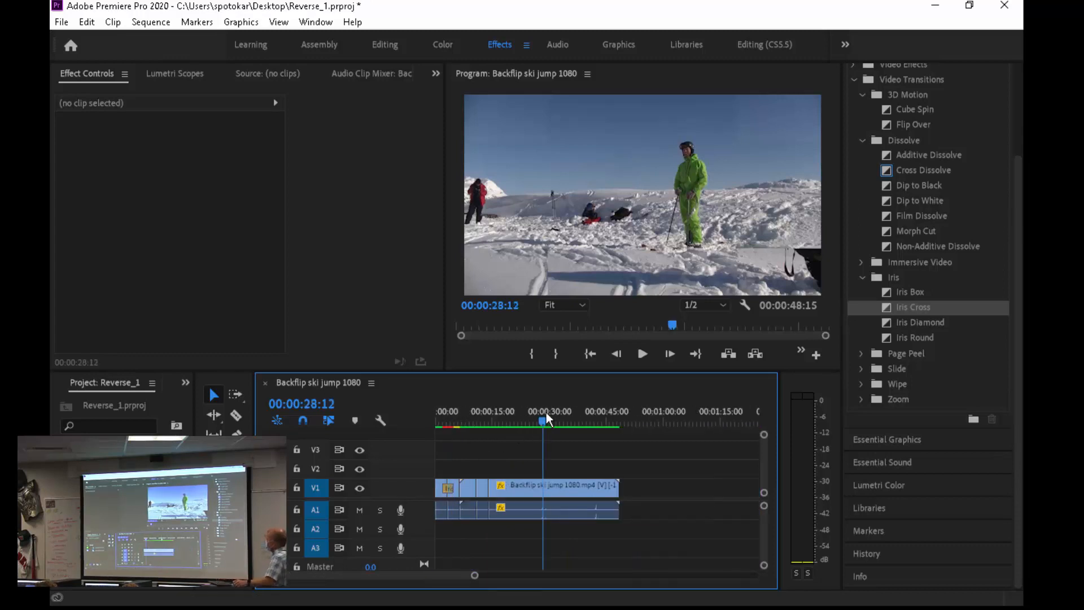
- Add a frame hold to the long last clip at 00:00:29:15, scrub to 00:00:33:00 to check it, and undo the hold
key(equal)
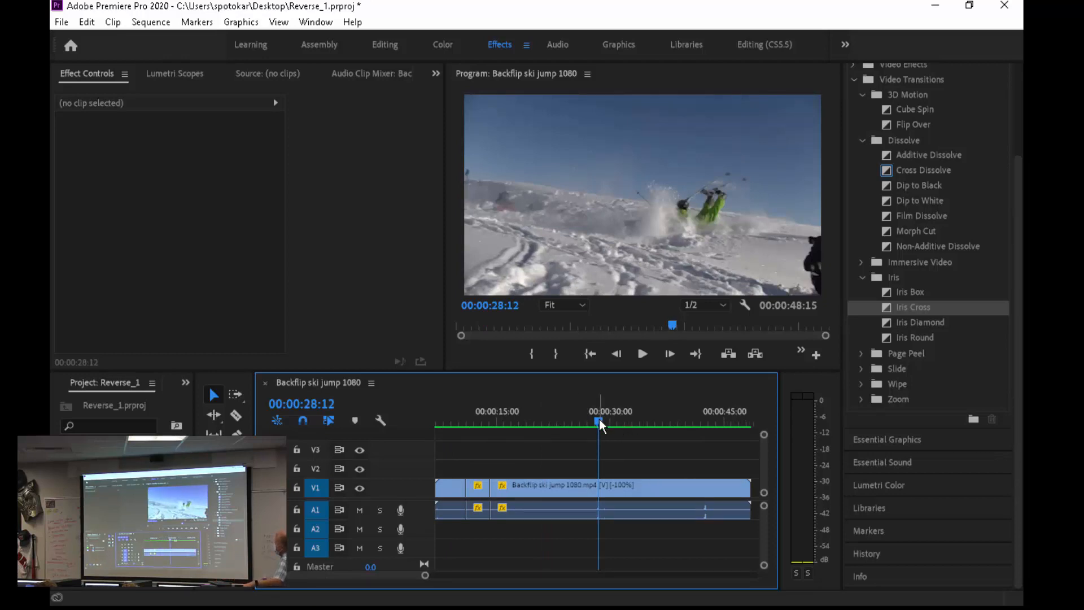
drag(617, 422, 606, 427)
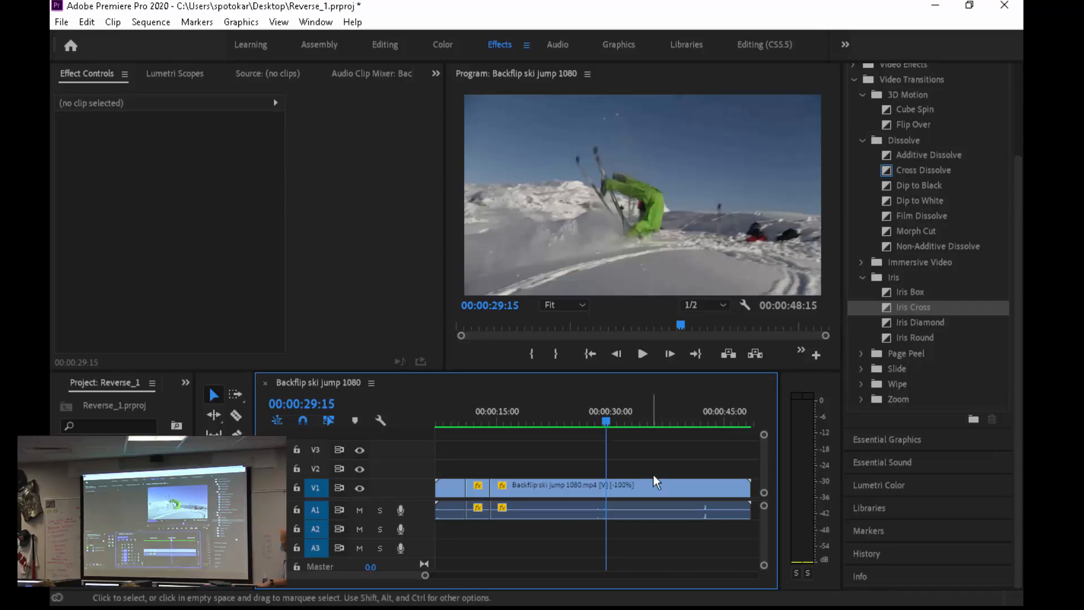
right_click(640, 486)
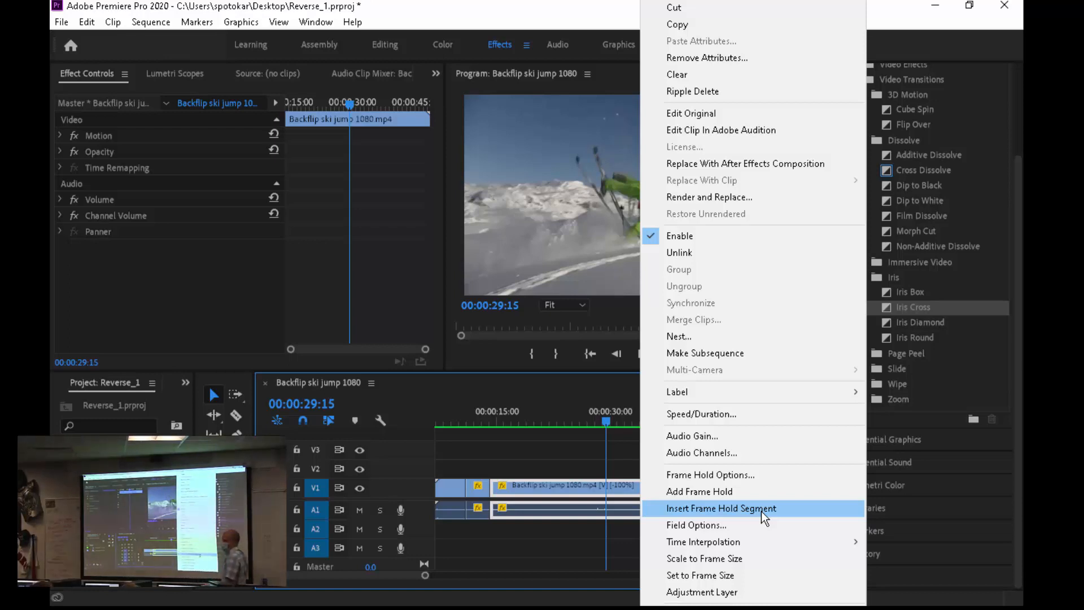
click(739, 491)
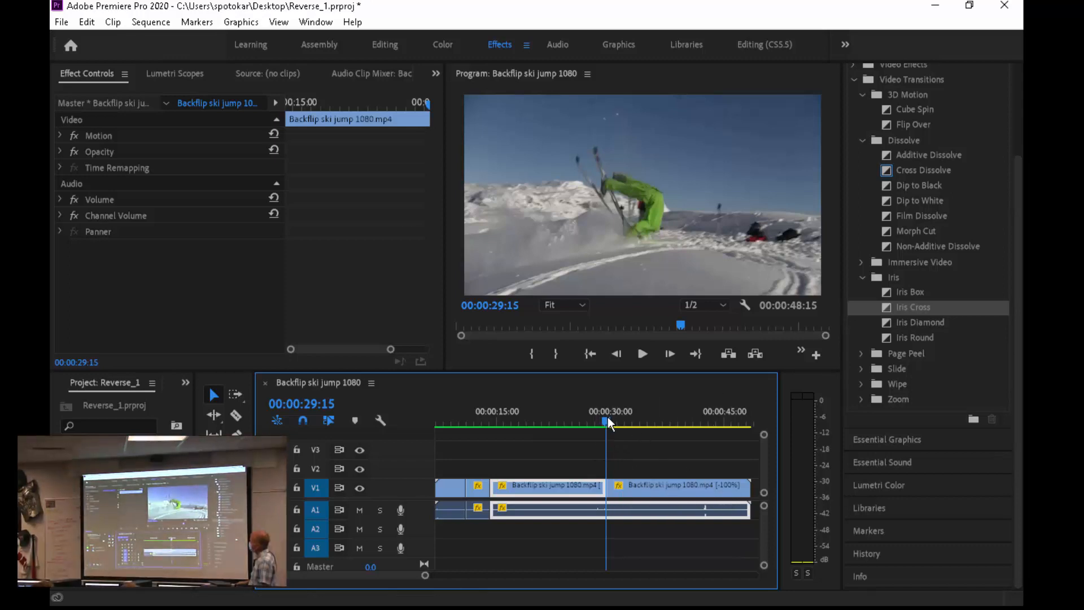
drag(608, 422, 633, 443)
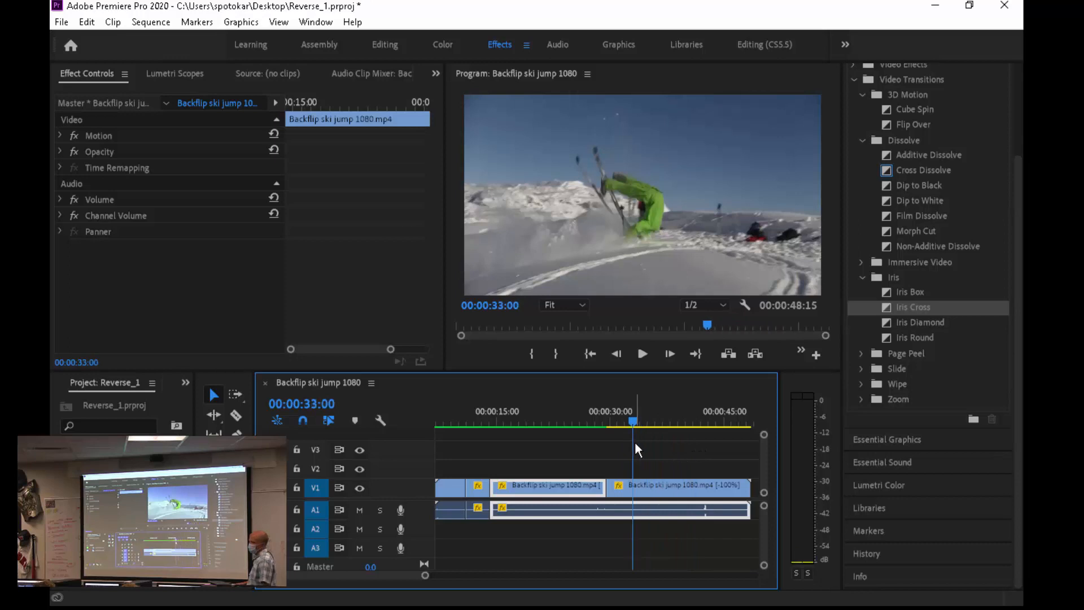
key(Up)
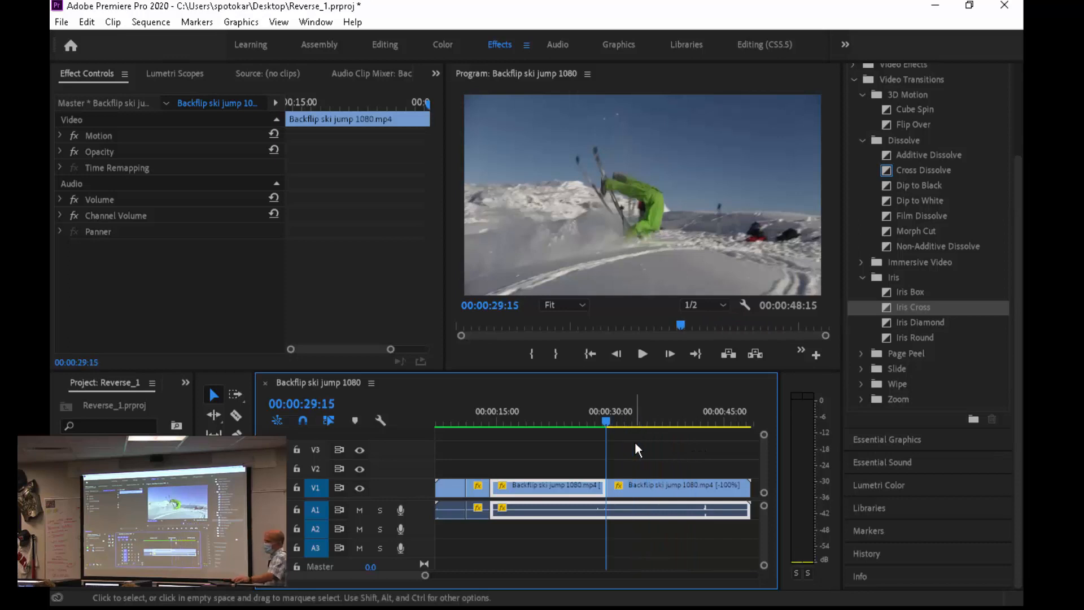
key(ctrl+z)
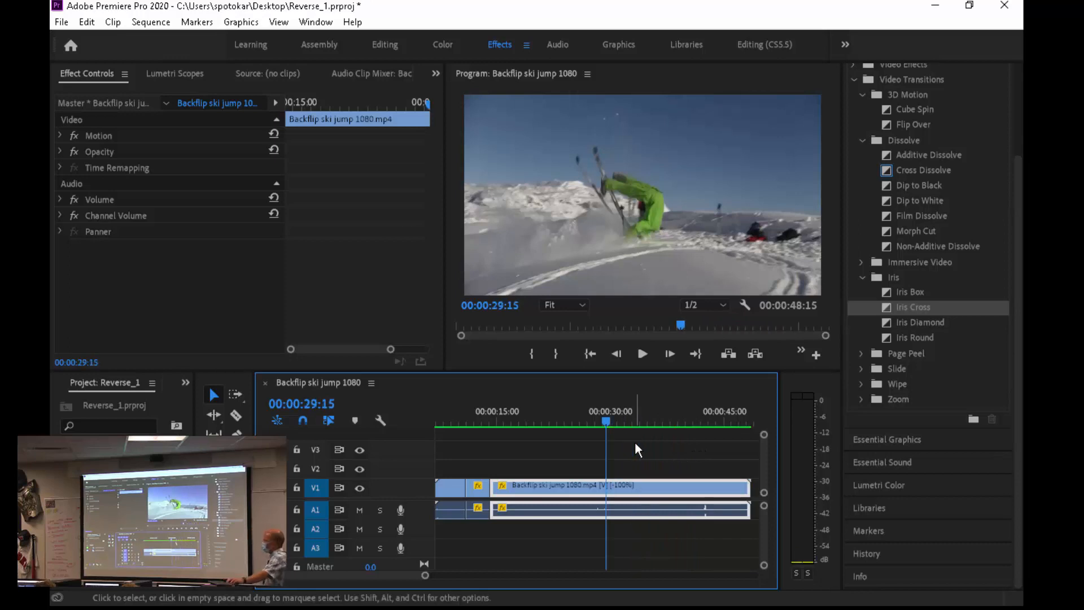
- Insert a frame hold segment at 00:00:29:15 in the last clip, play through it from about 00:00:24:18, and undo the insertion
right_click(637, 497)
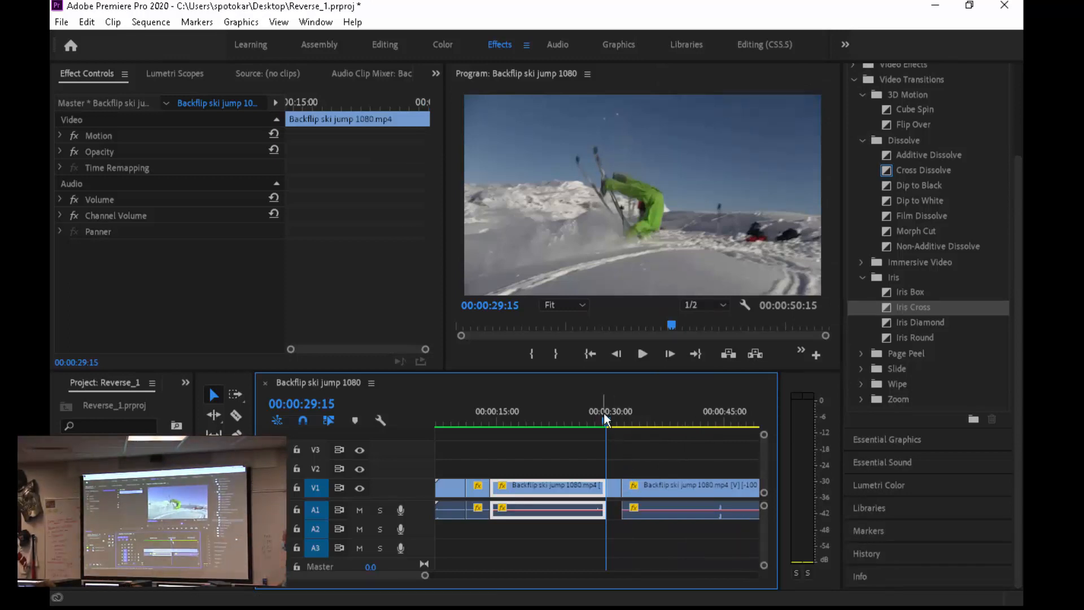
drag(604, 421, 574, 403)
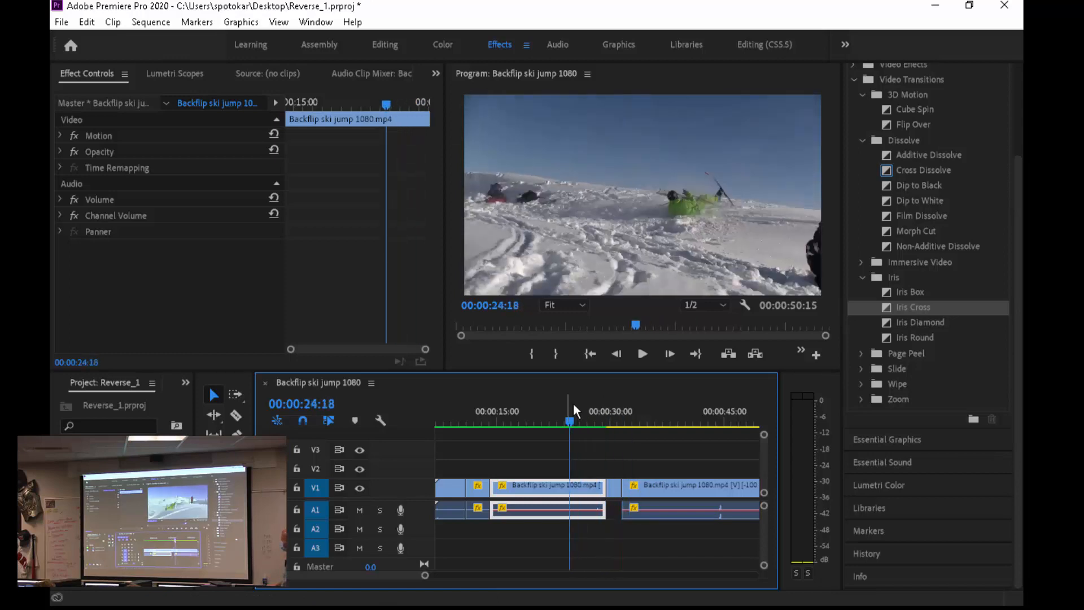
click(645, 354)
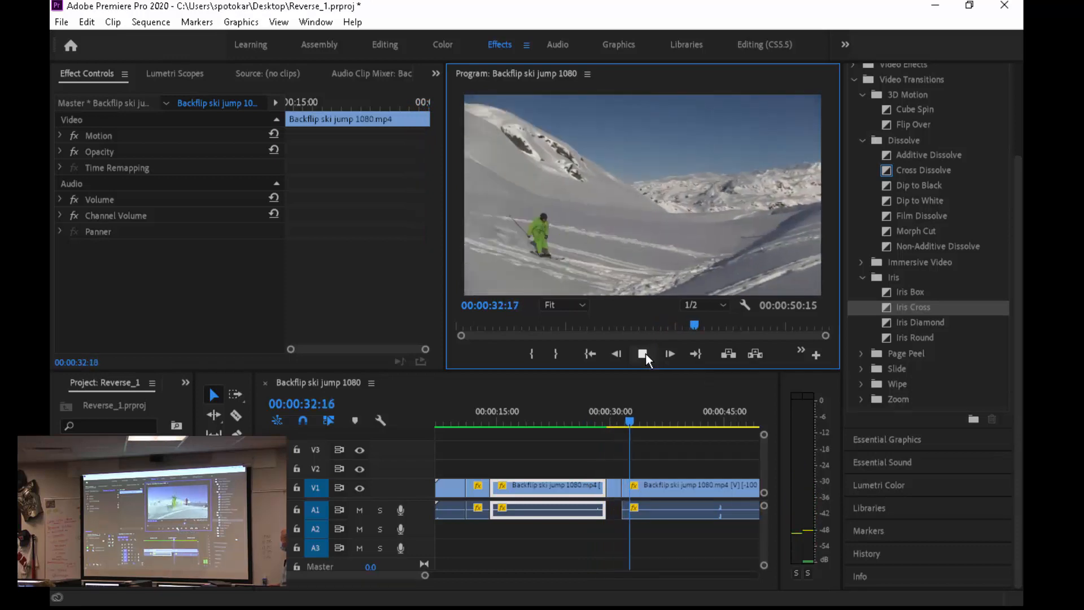
click(645, 354)
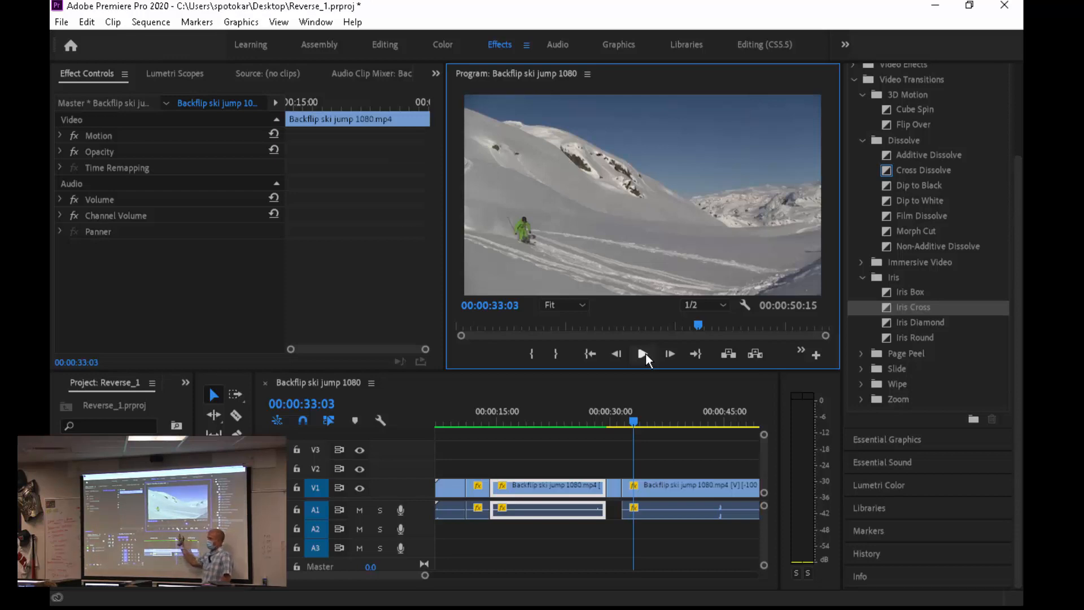
key(ctrl+z)
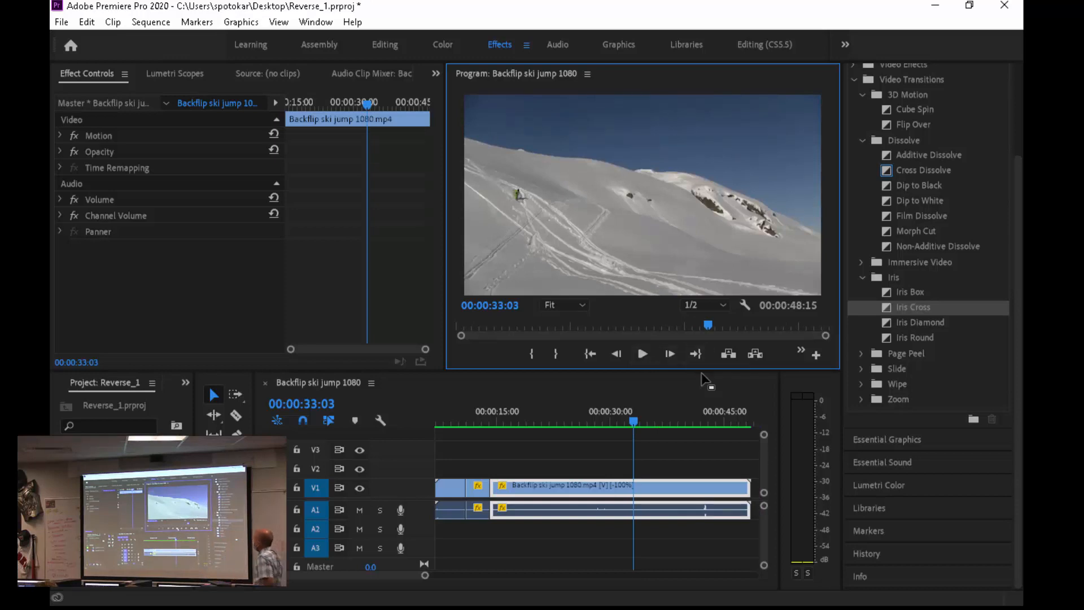
- Examine the Program monitor's button editor and its additional commands, such as Export Frame, without changing the layout
click(801, 353)
click(776, 354)
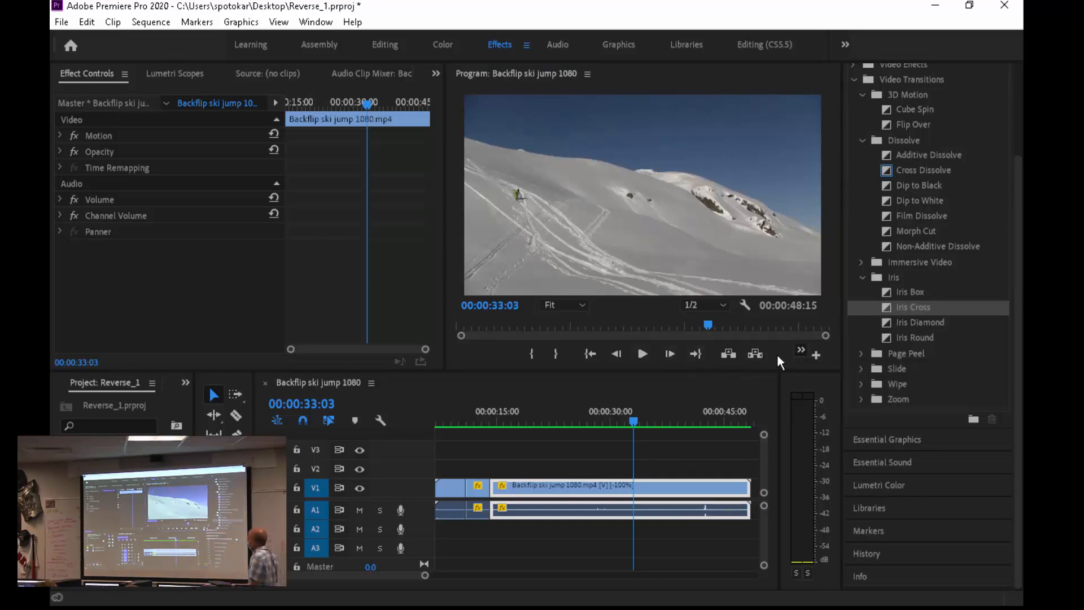
click(815, 354)
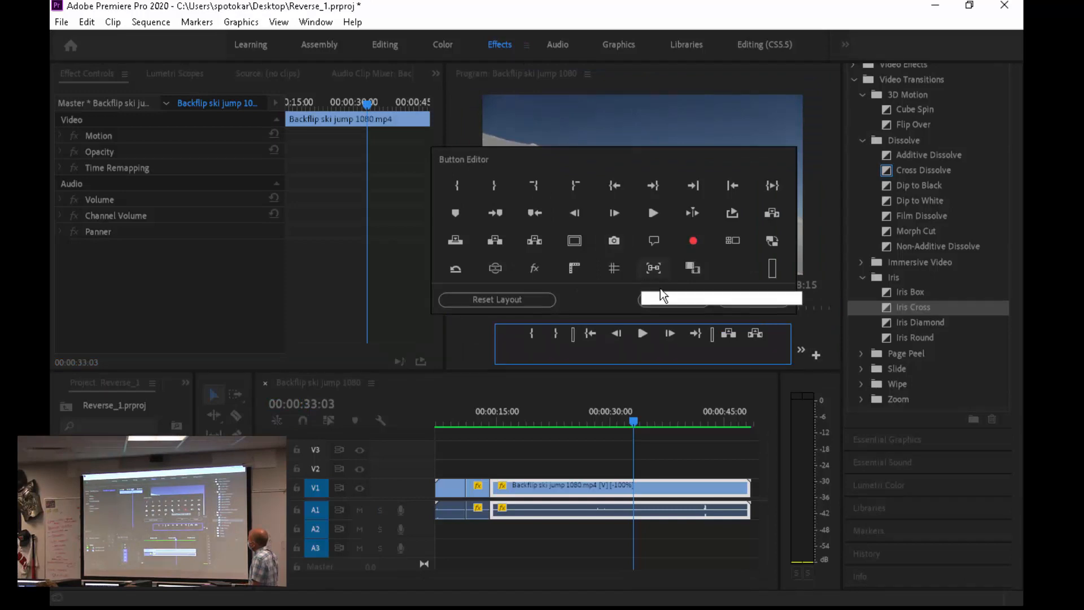
click(674, 295)
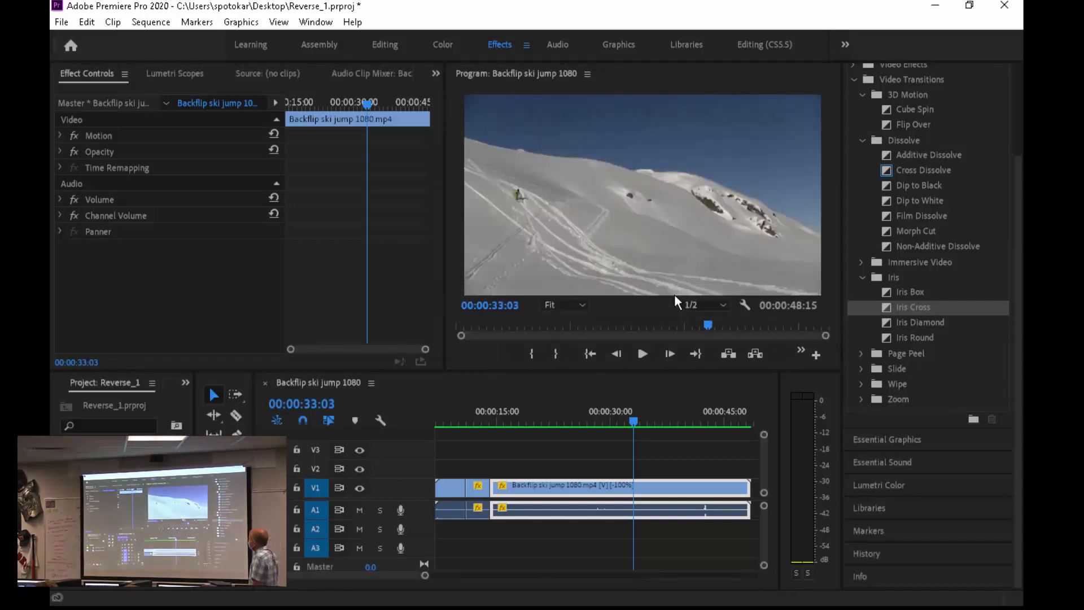
click(800, 353)
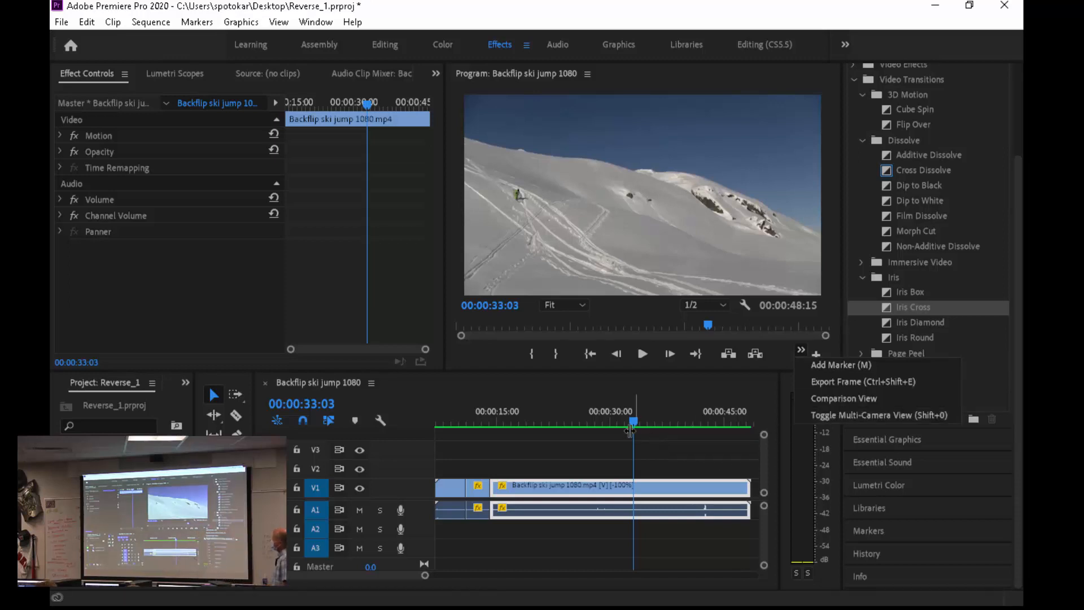
- Play the skier's fall in the last clip from about 00:00:29:03 to find the part worth repeating
drag(635, 425, 604, 405)
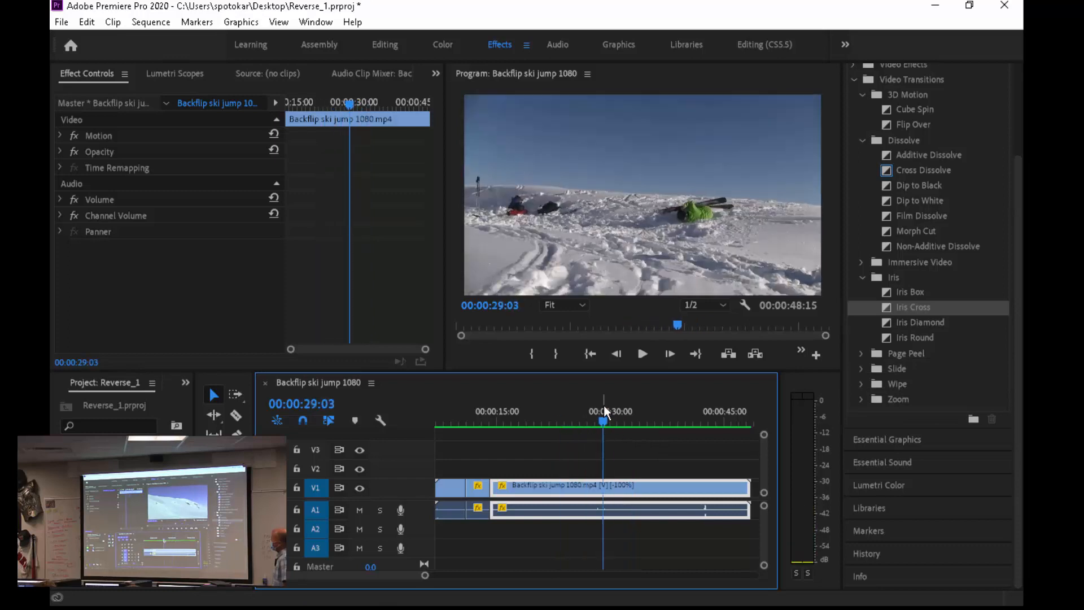
click(643, 353)
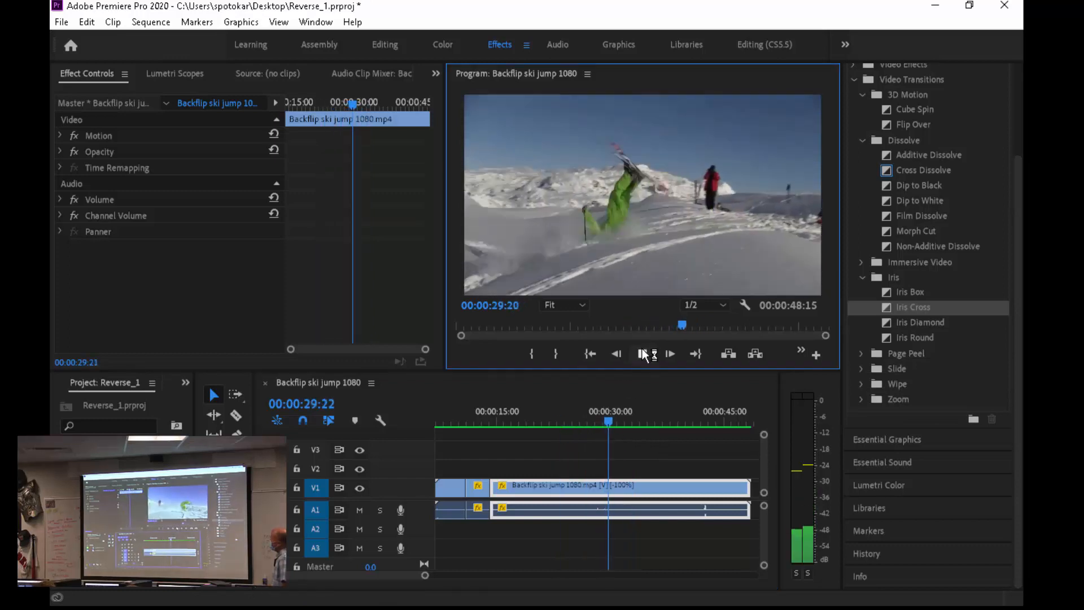
click(642, 353)
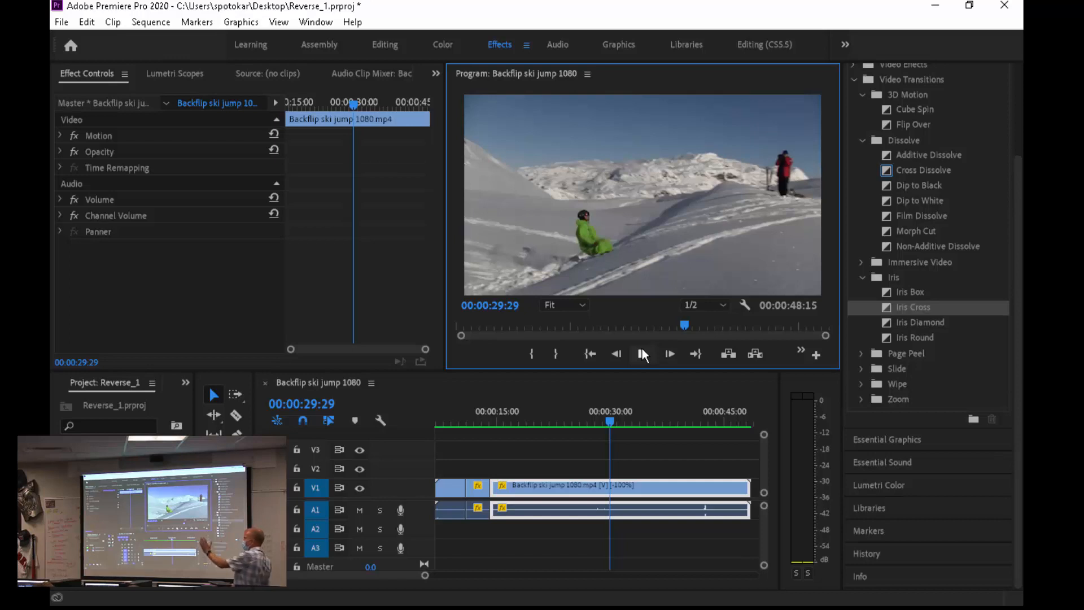
- Split the last clip at 00:00:29:11, at the start of the skier's tumble, stepping frame by frame to that point
mouse_move(610, 417)
mouse_down()
mouse_move(621, 422)
mouse_move(605, 427)
mouse_up()
key(Right)
key(Right)
key(Right)
key(Right)
key(Right)
key(Right)
key(Right)
key(Right)
key(Right)
key(Right)
key(Right)
key(Right)
key(Right)
key(Right)
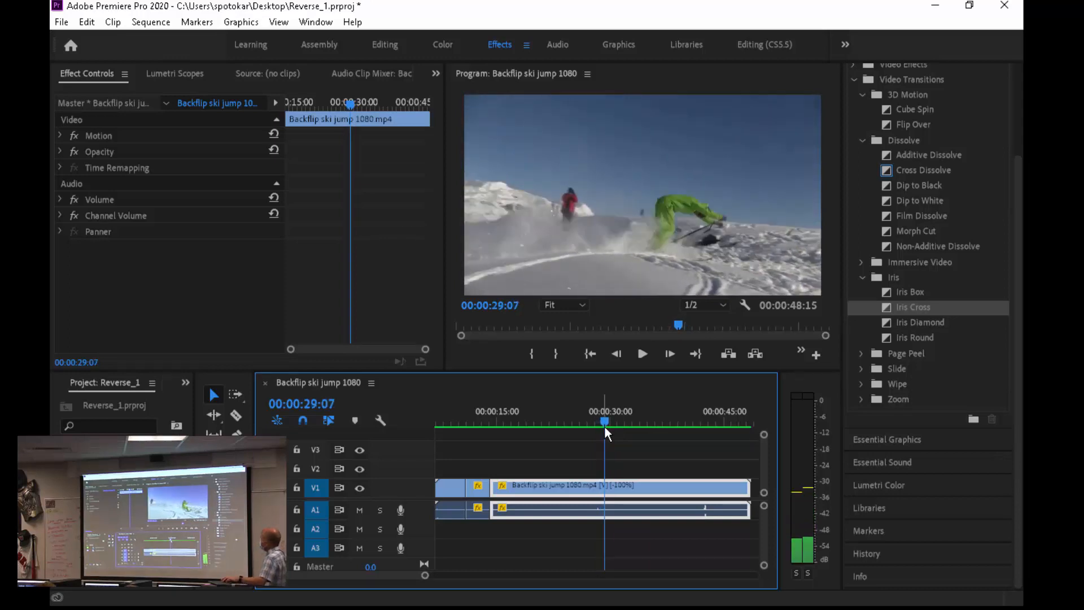
key(Right)
key(Right)
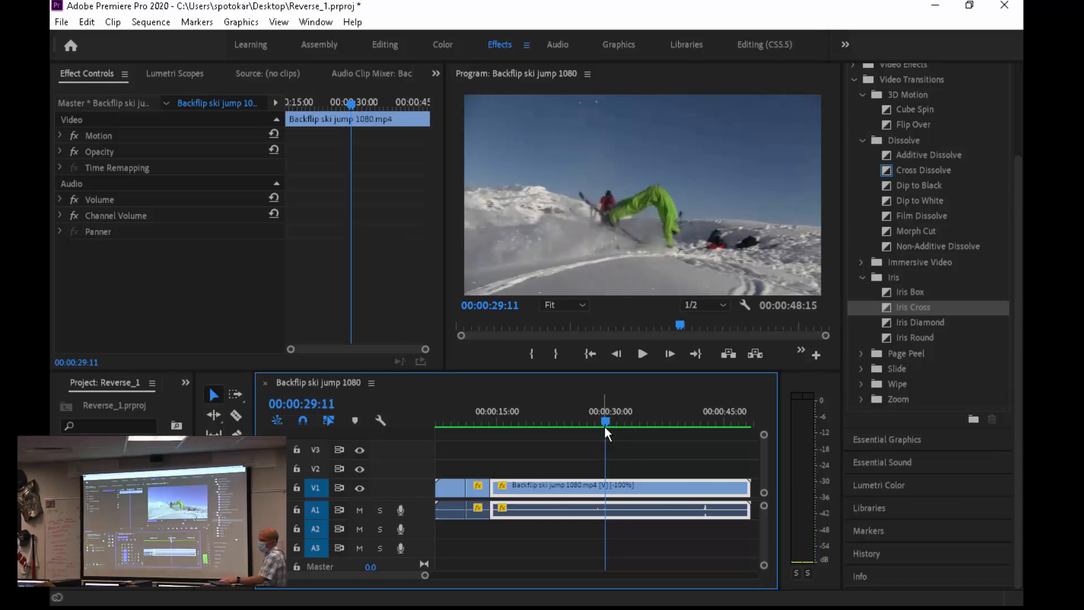
key(ctrl+k)
- Split the clip again seven frames further on, at 00:00:29:18, isolating a short segment of the tumble
key(Right)
key(Right)
key(Right)
key(Right)
key(Right)
key(Right)
key(Right)
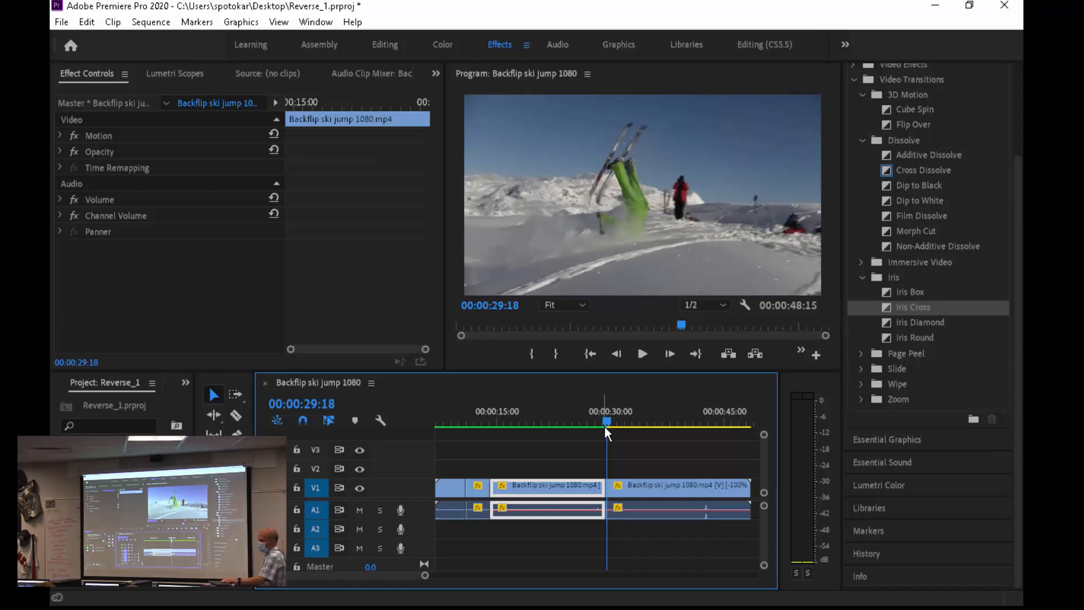
key(ctrl+k)
- Move the clip after the short tumble segment to about 00:00:33:00, leaving a gap on V1 and A1
key(equal)
key(equal)
key(equal)
key(equal)
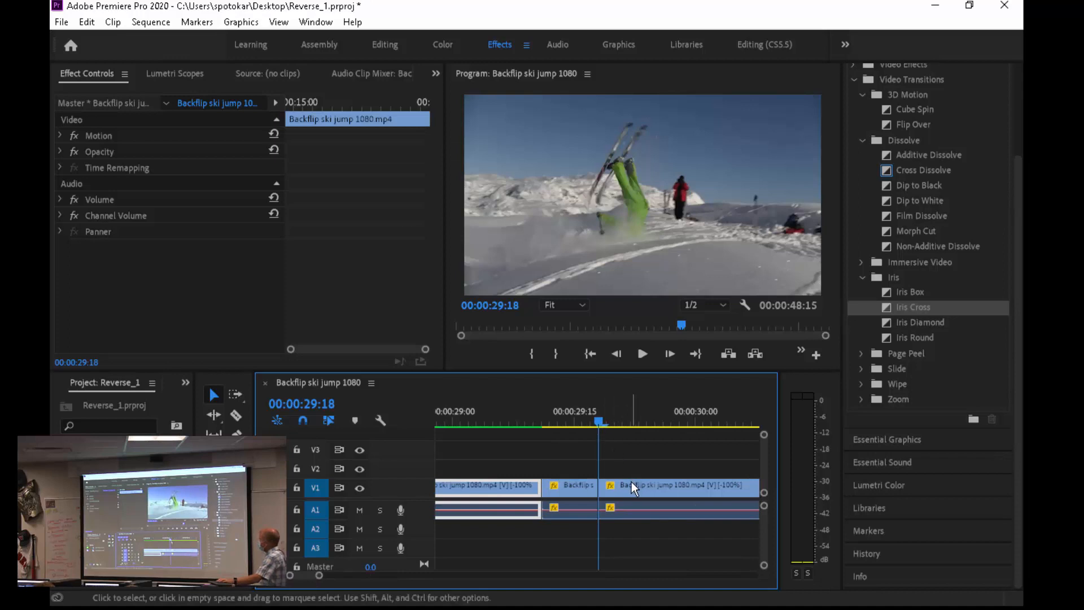
drag(632, 483, 762, 488)
key(minus)
key(minus)
key(minus)
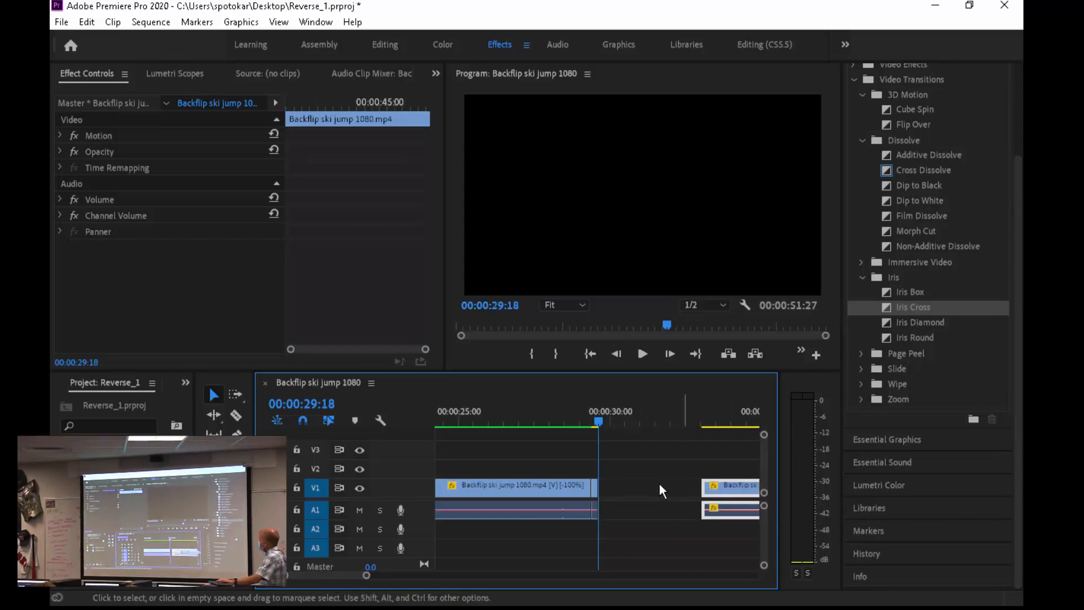
- Copy the seven-frame tumble segment, paste seven copies in a row up to 00:00:31:07, and close the remaining gap
click(594, 489)
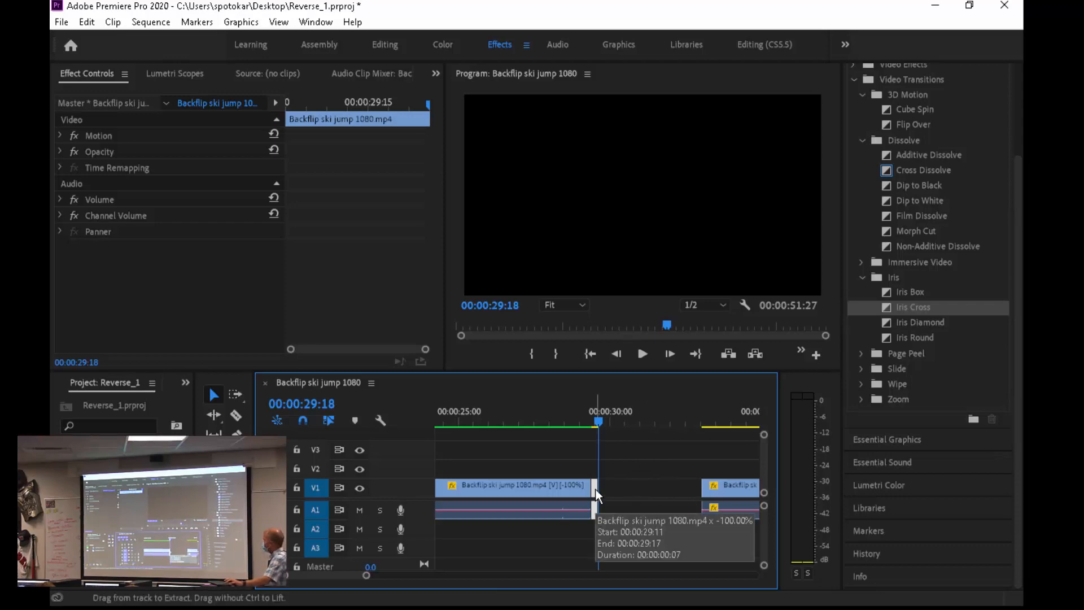
key(space)
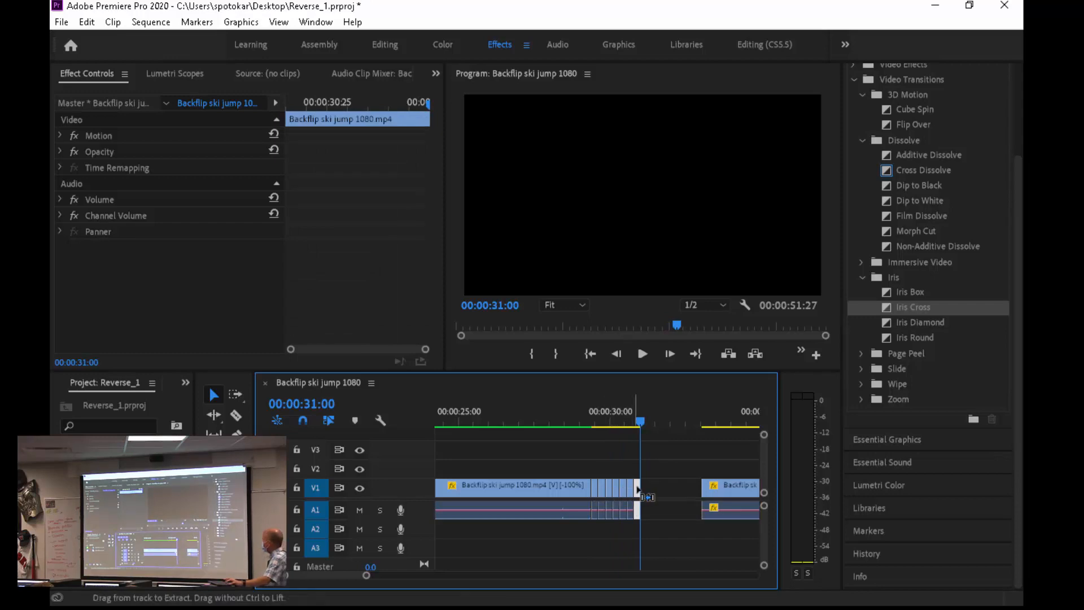
click(672, 489)
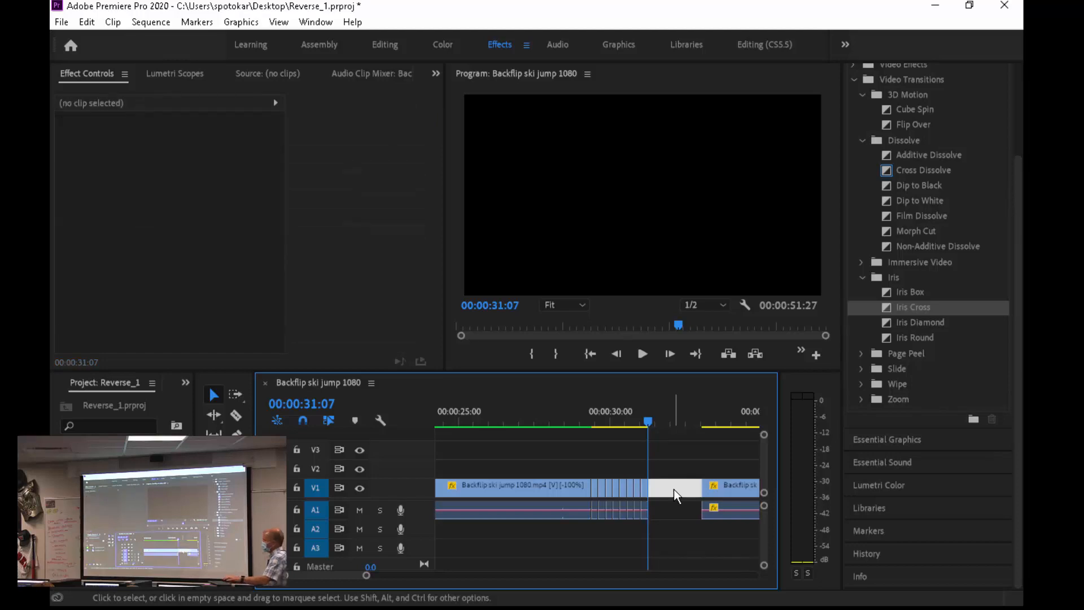
key(Delete)
- Play the sequence from just before the repeated tumble segments through to the following clip
drag(649, 423, 578, 429)
key(Return)
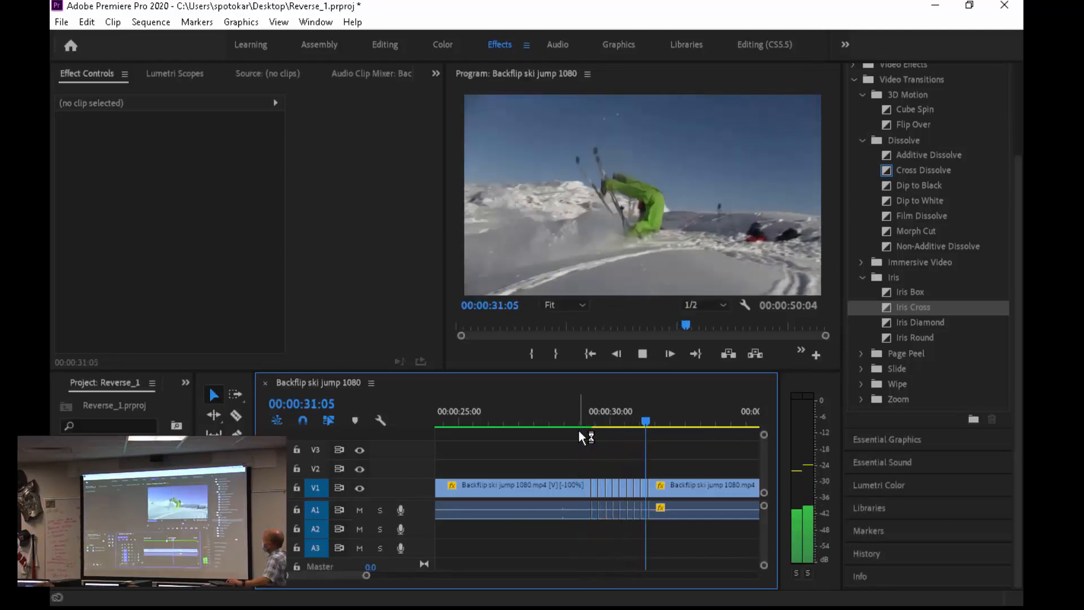
key(space)
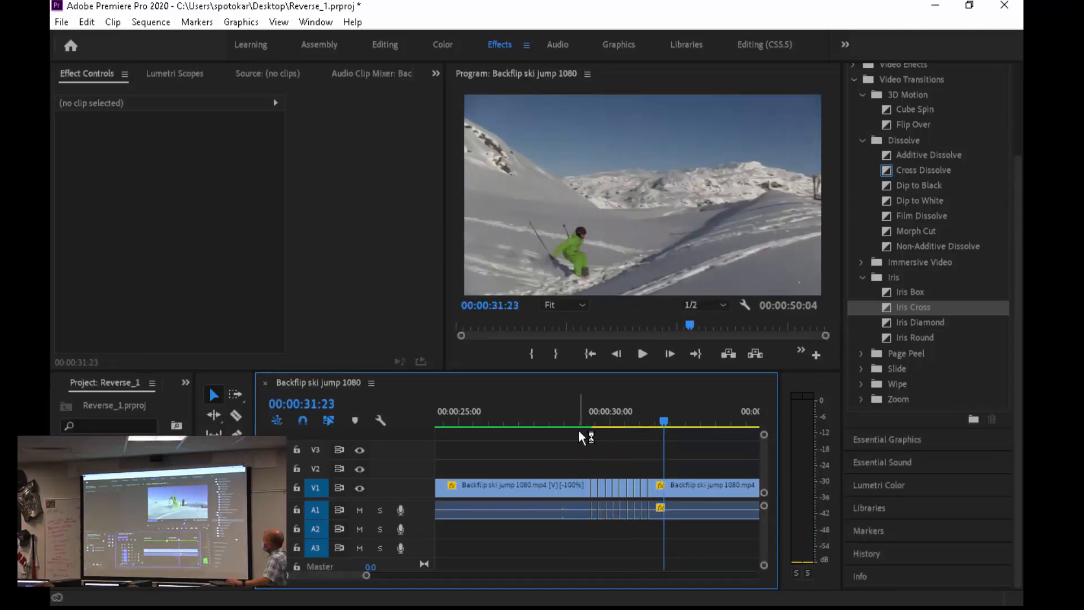
- Turn off Reverse Speed for the second and fourth of the eight short tumble segments so they play forward
right_click(601, 490)
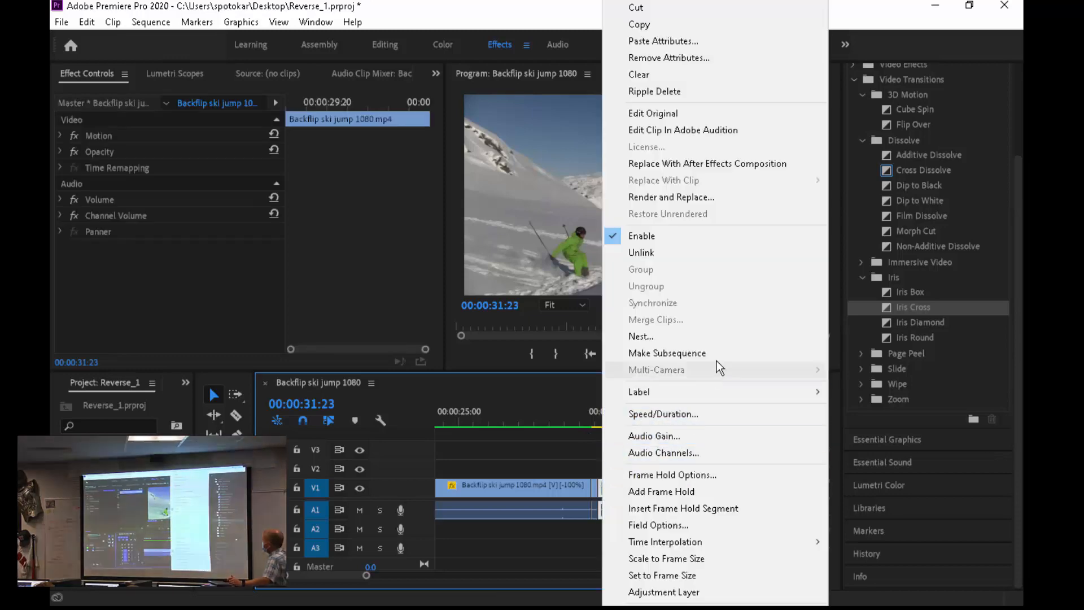
click(727, 415)
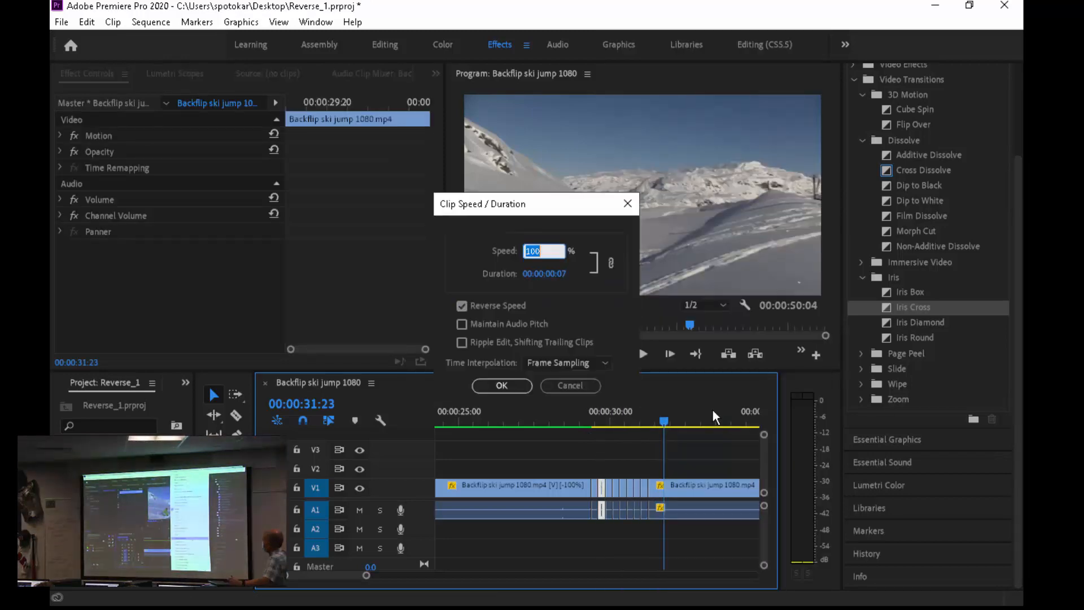
click(497, 382)
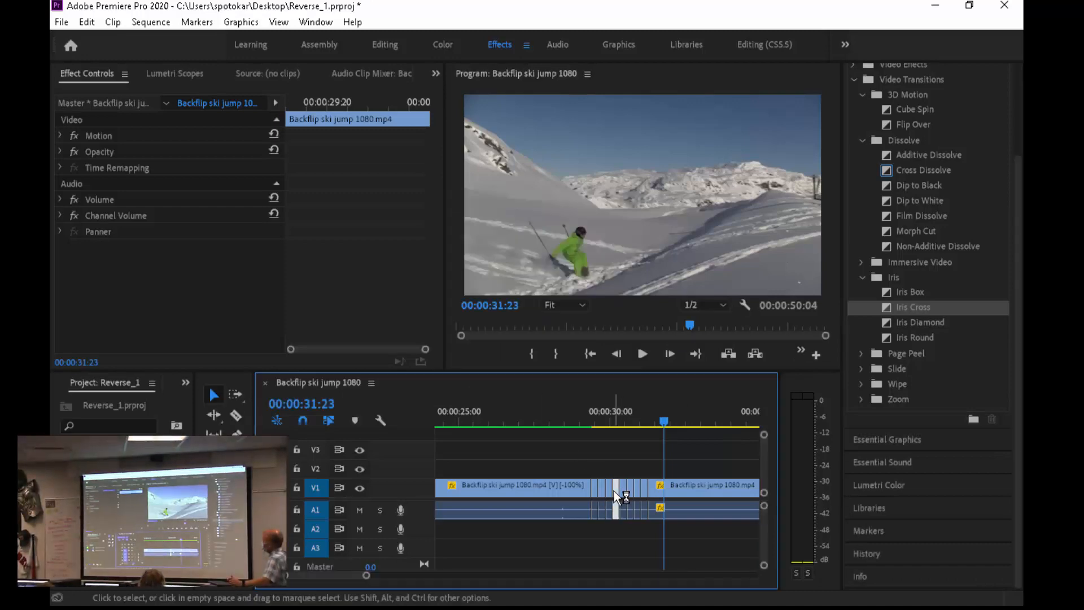
right_click(614, 490)
click(690, 416)
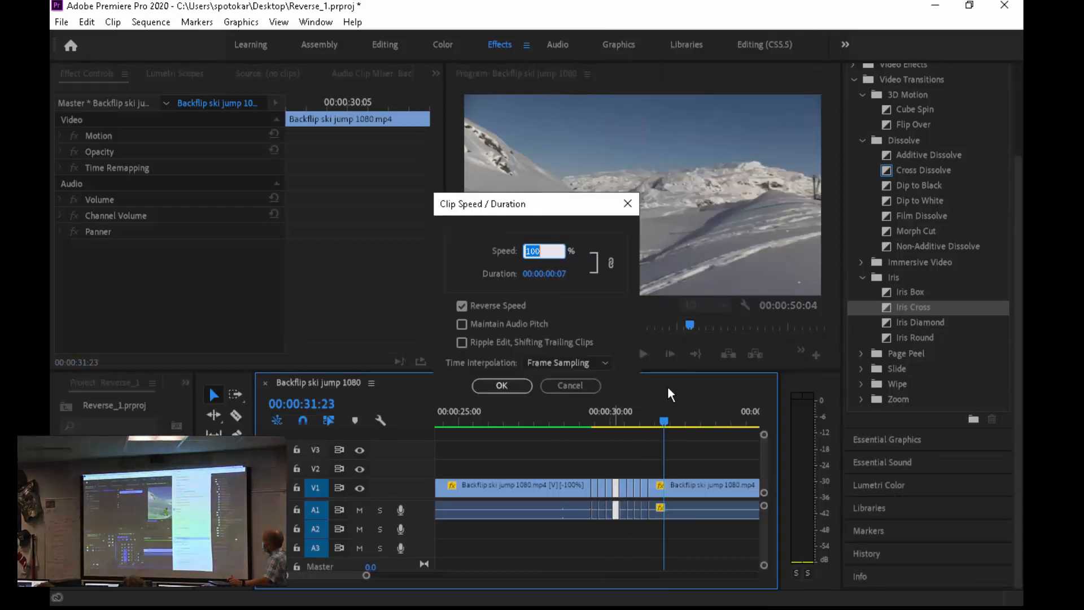
click(497, 306)
click(501, 384)
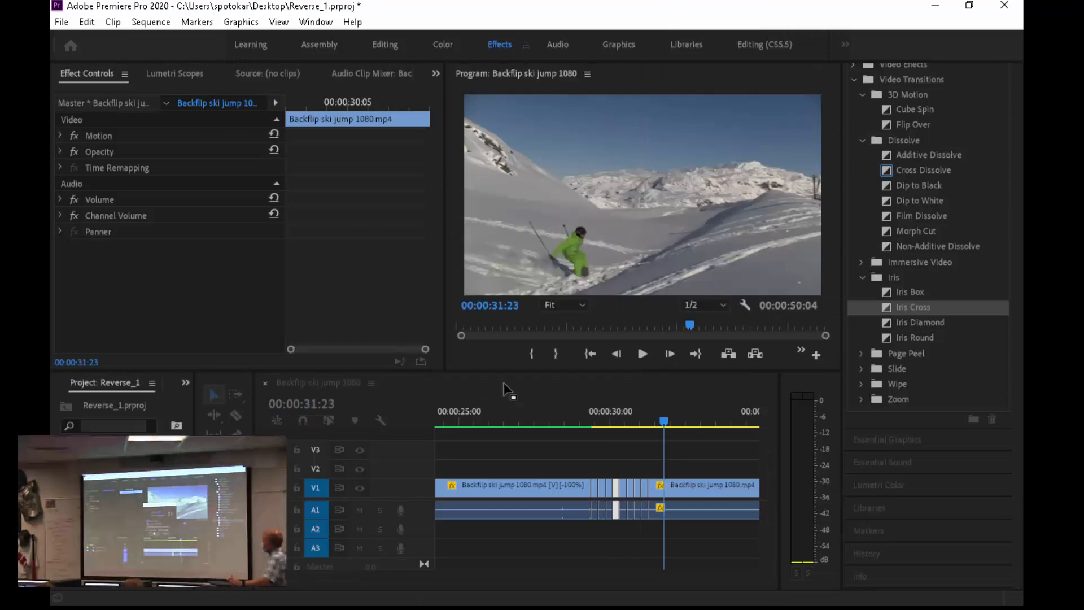
- Turn off Reverse Speed for the sixth and eighth short tumble segments, completing the alternating backward-and-forward repeat
click(629, 486)
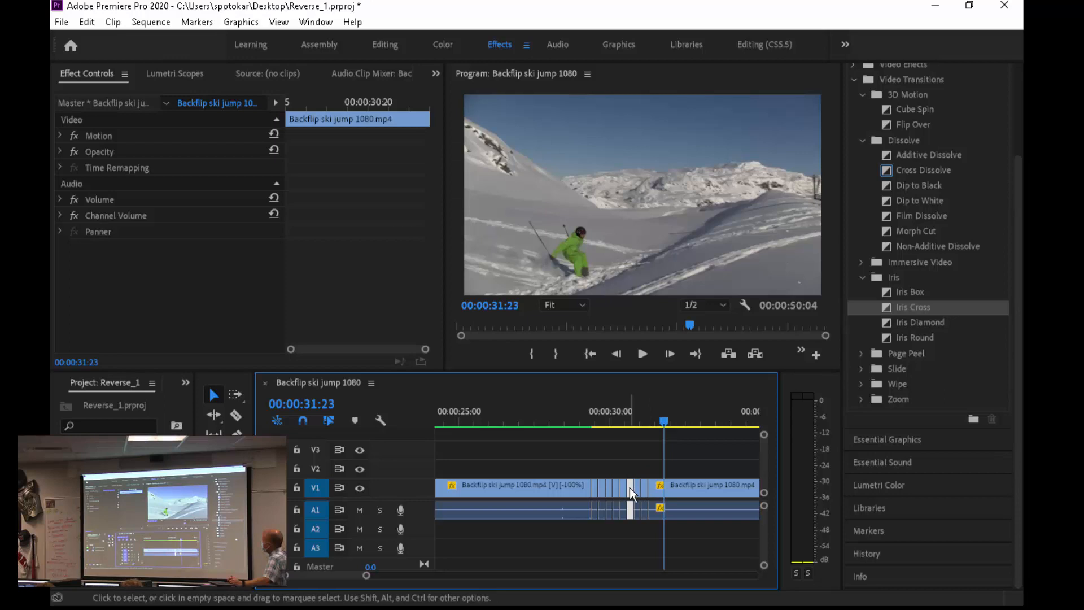
right_click(629, 486)
click(708, 409)
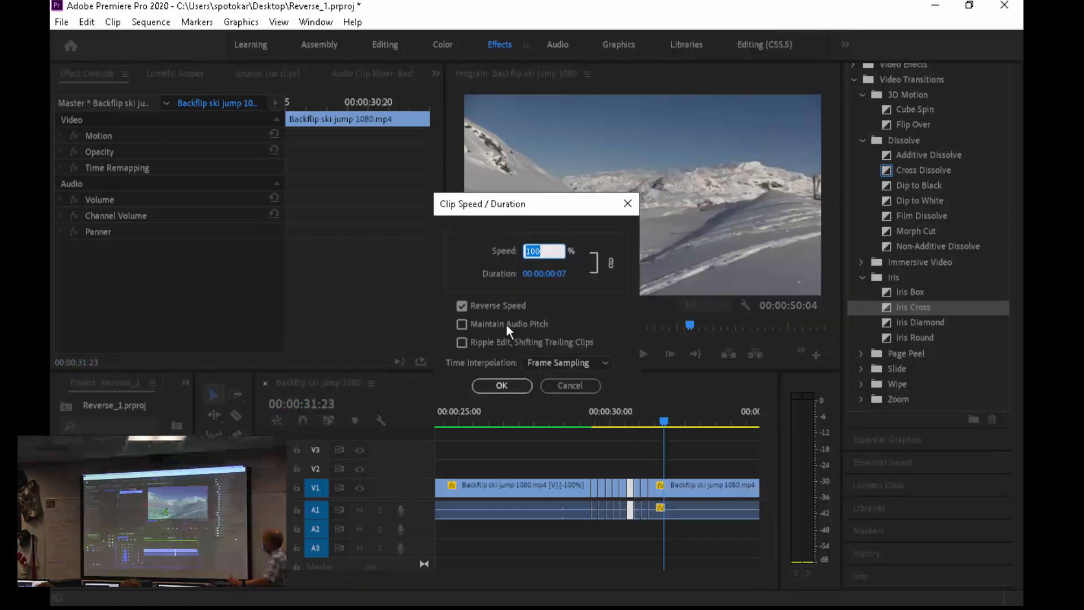
click(499, 305)
click(502, 386)
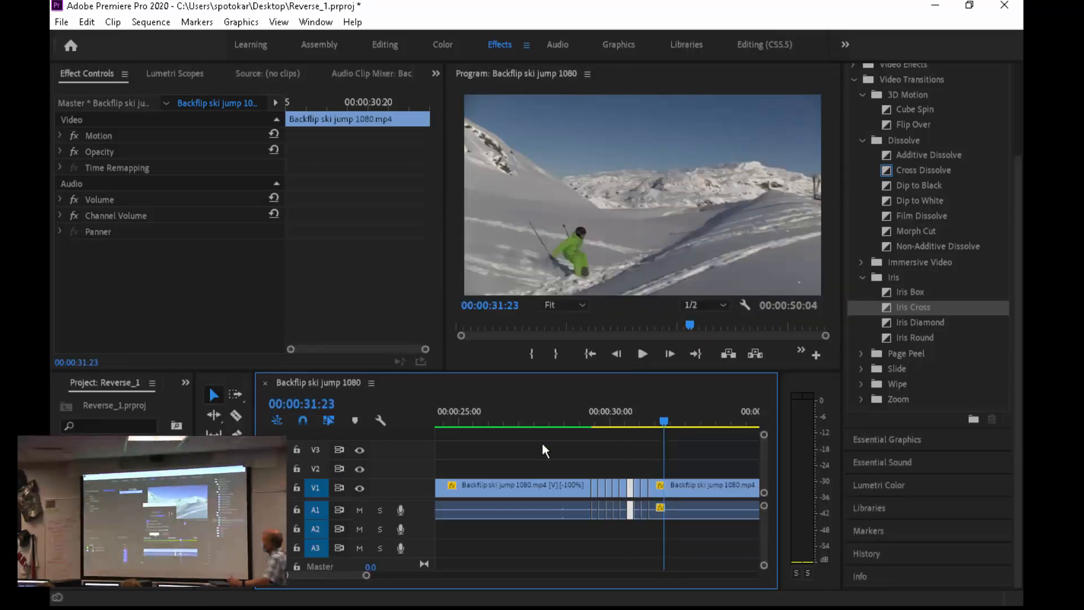
right_click(648, 493)
click(749, 409)
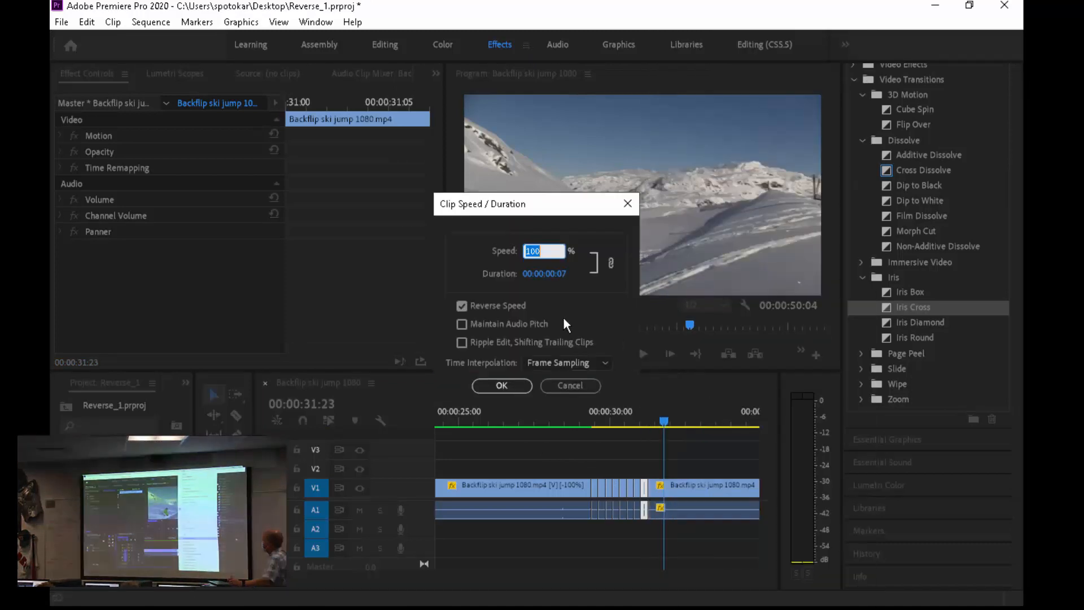
click(507, 304)
click(500, 384)
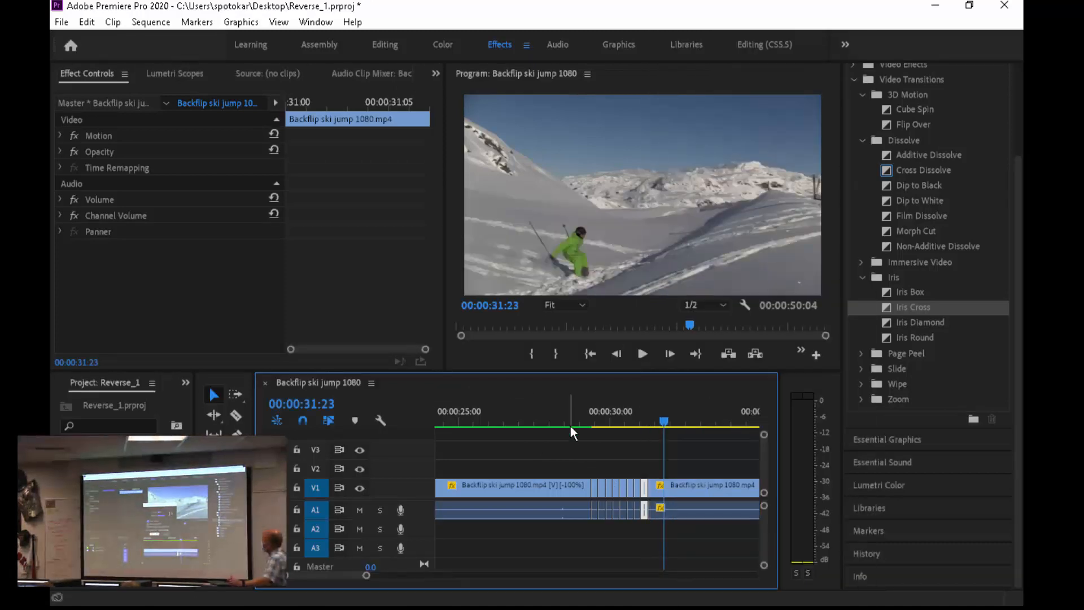
- Play the sequence from before the alternating tumble segments into the following clip to review the back-and-forth effect
click(568, 406)
key(space)
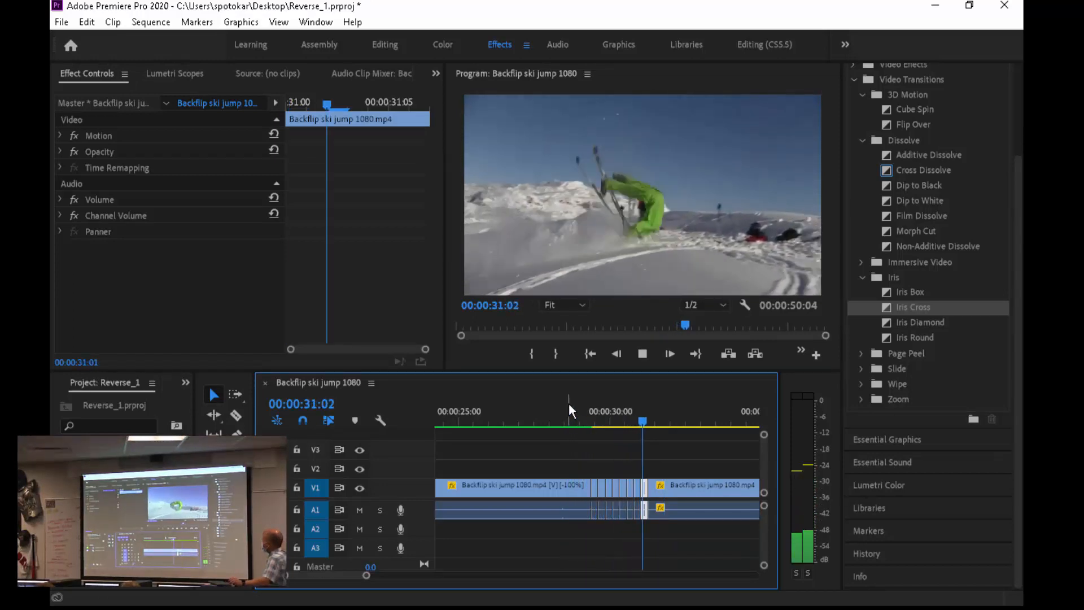
key(space)
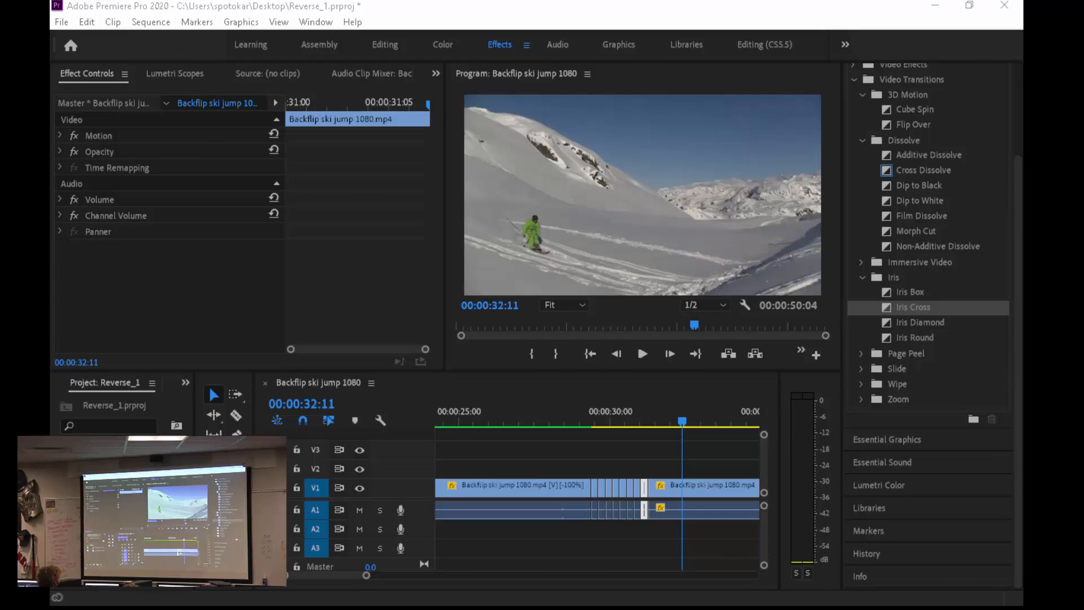
- Switch to the Video Productions 1 course in Chrome and look over the tutorial videos on the Scene 2 module page 2.21 EXTRAS
drag(51, 175, 431, 1)
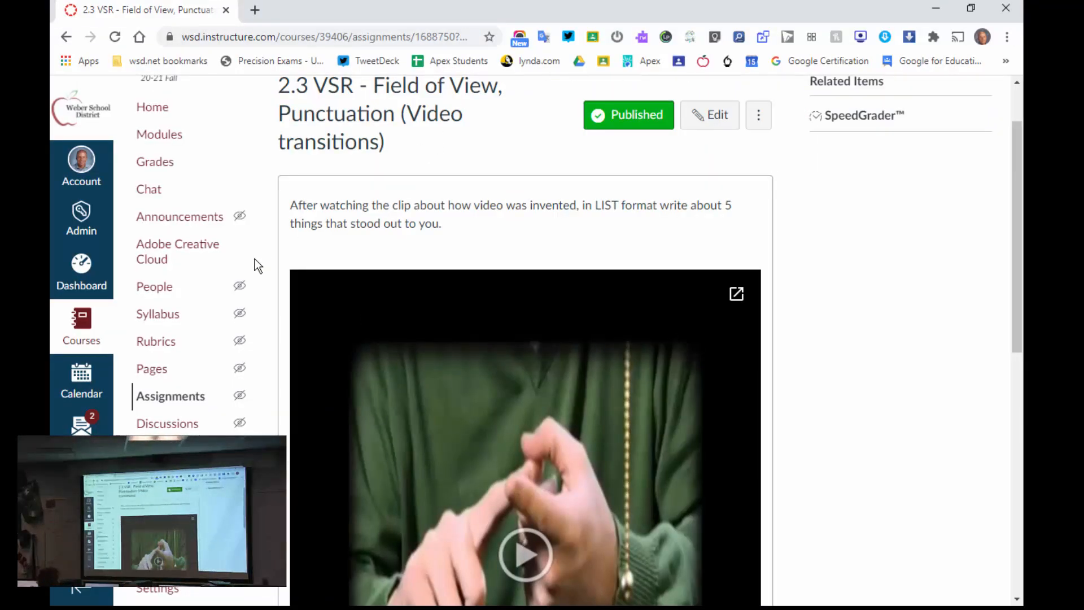
click(182, 146)
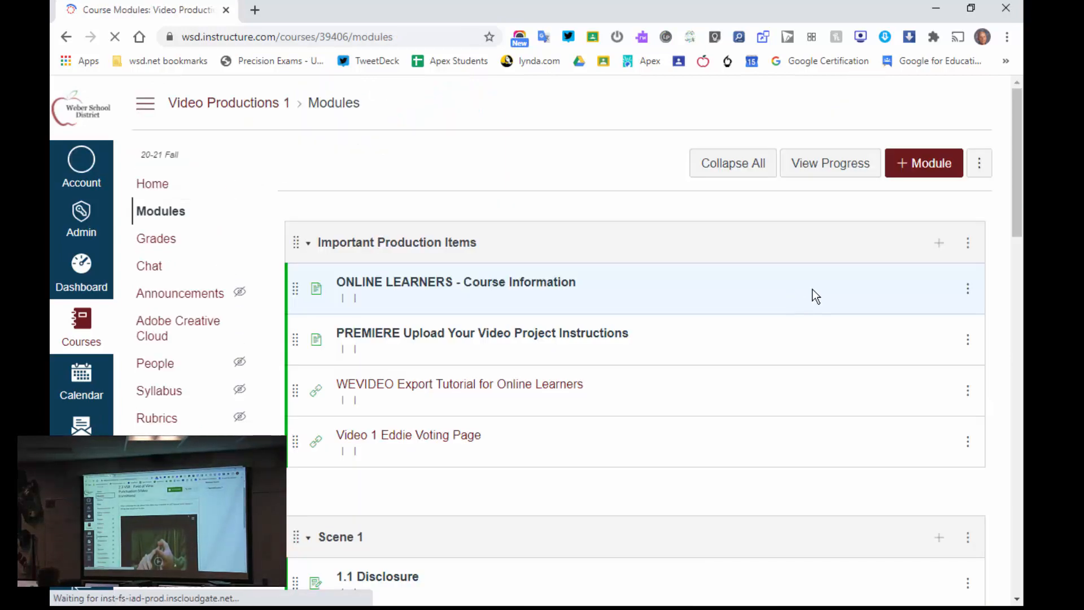
scroll(811, 289, down, 8)
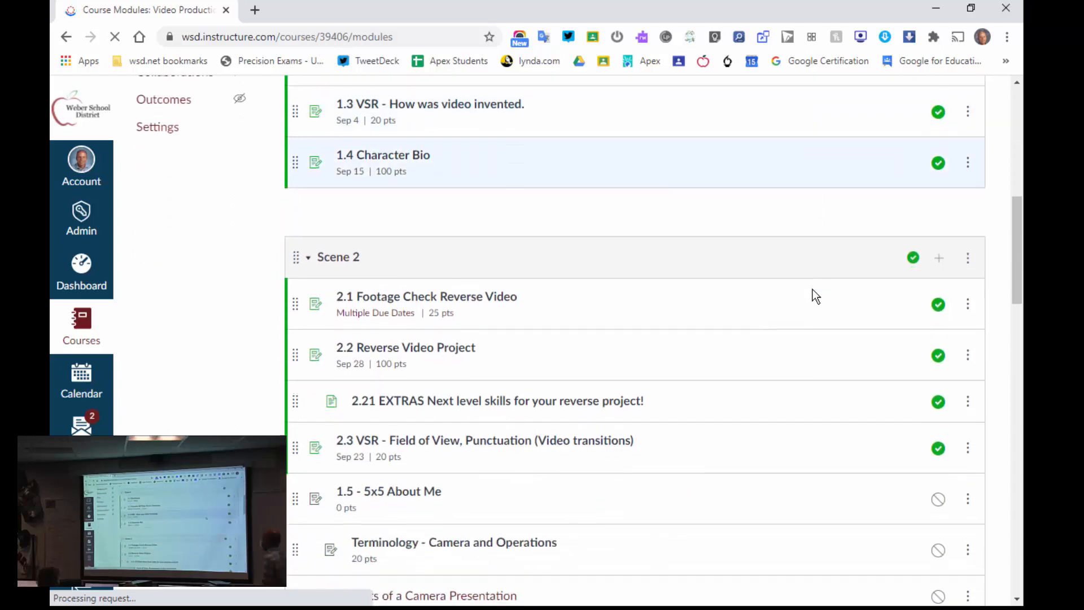
scroll(812, 289, down, 2)
scroll(812, 289, up, 1)
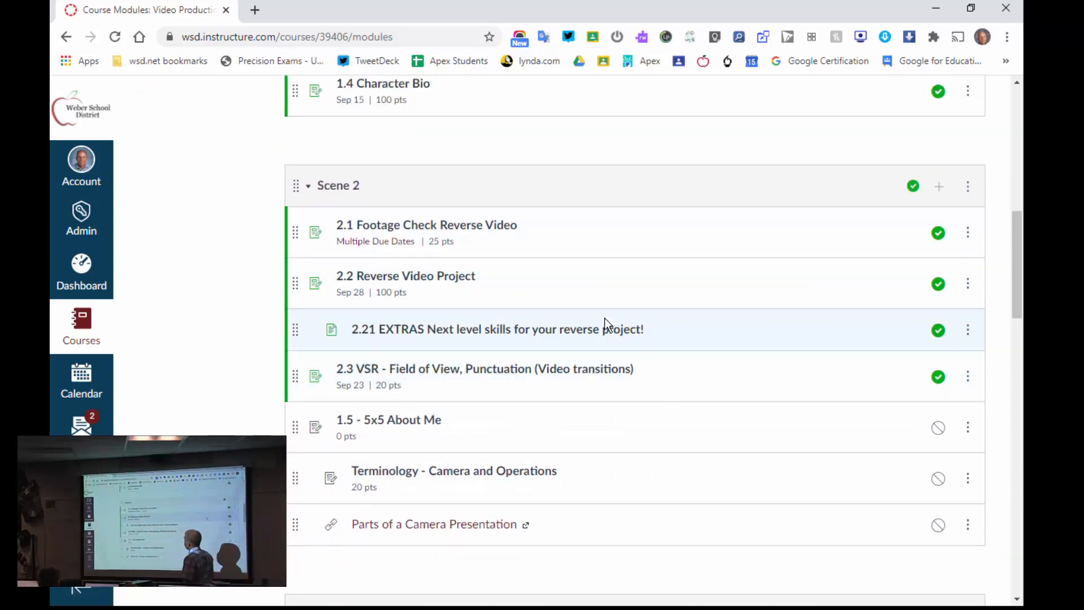
click(579, 335)
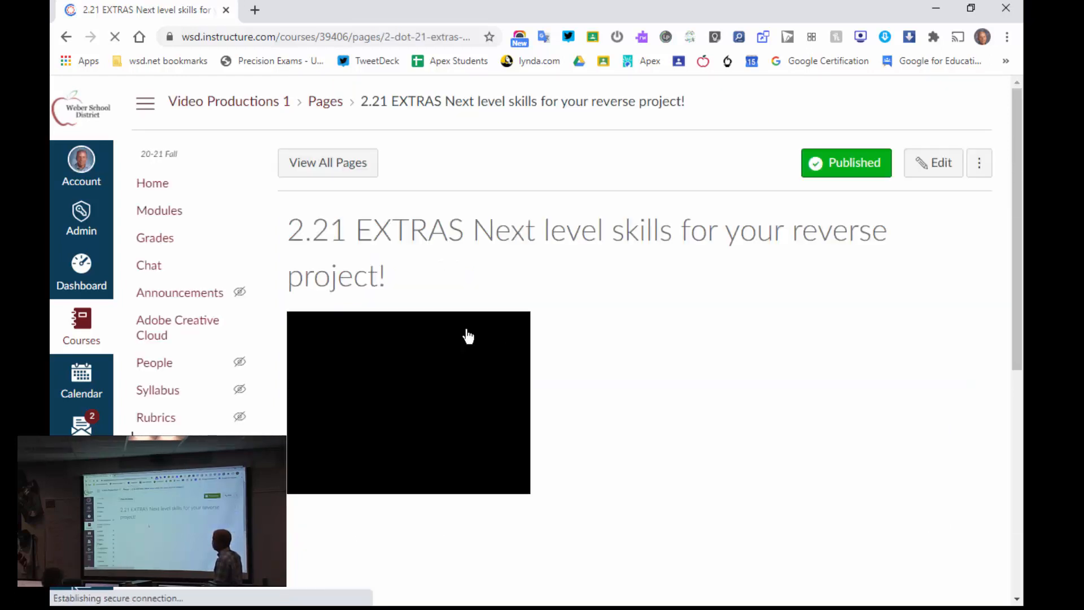
scroll(467, 336, down, 3)
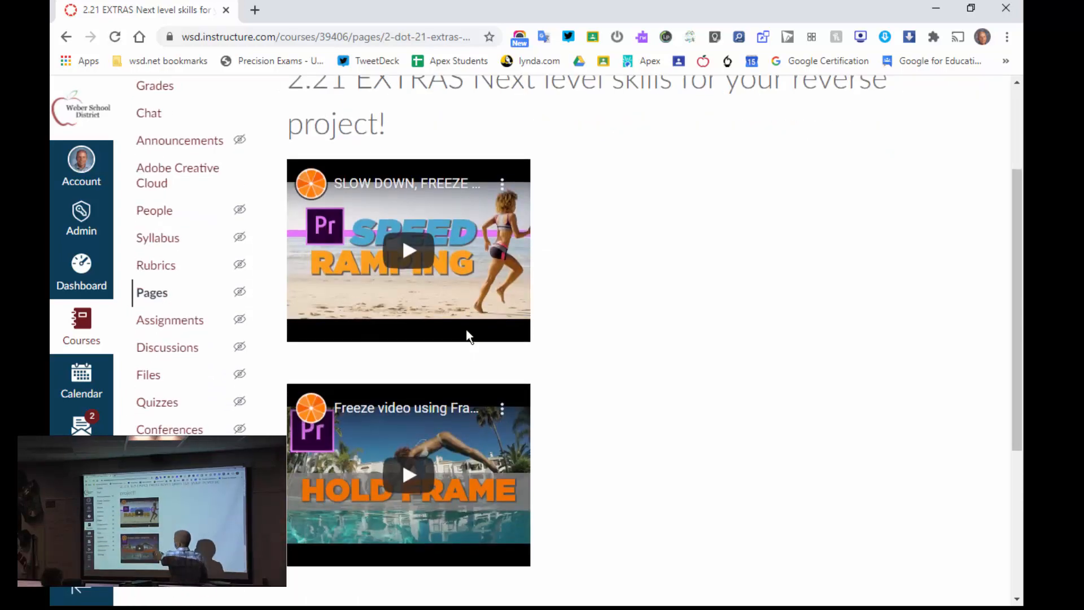
scroll(467, 336, down, 1)
scroll(467, 335, down, 1)
scroll(466, 330, up, 3)
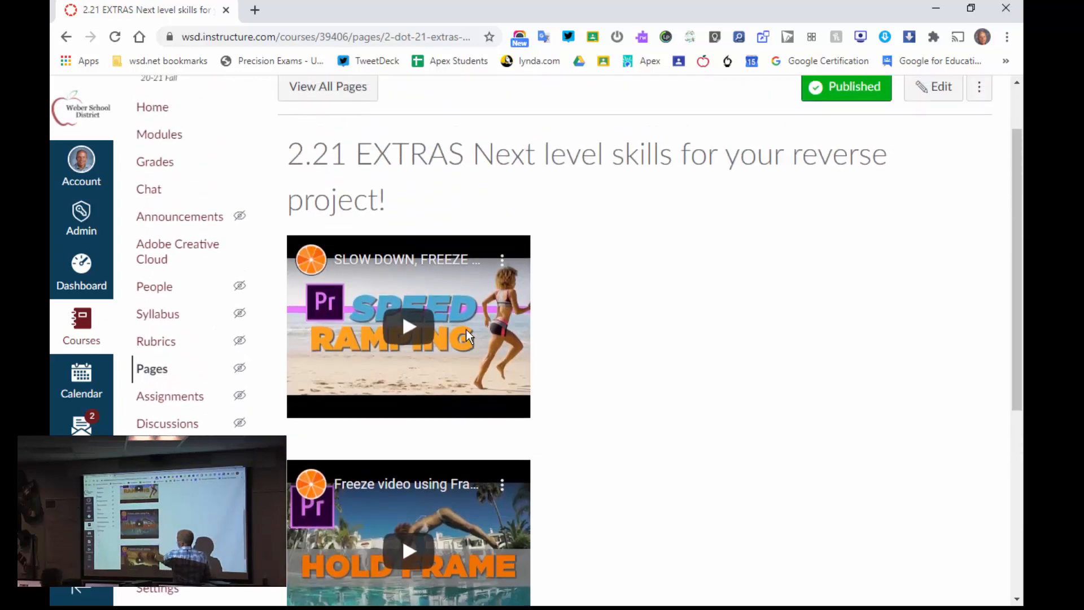